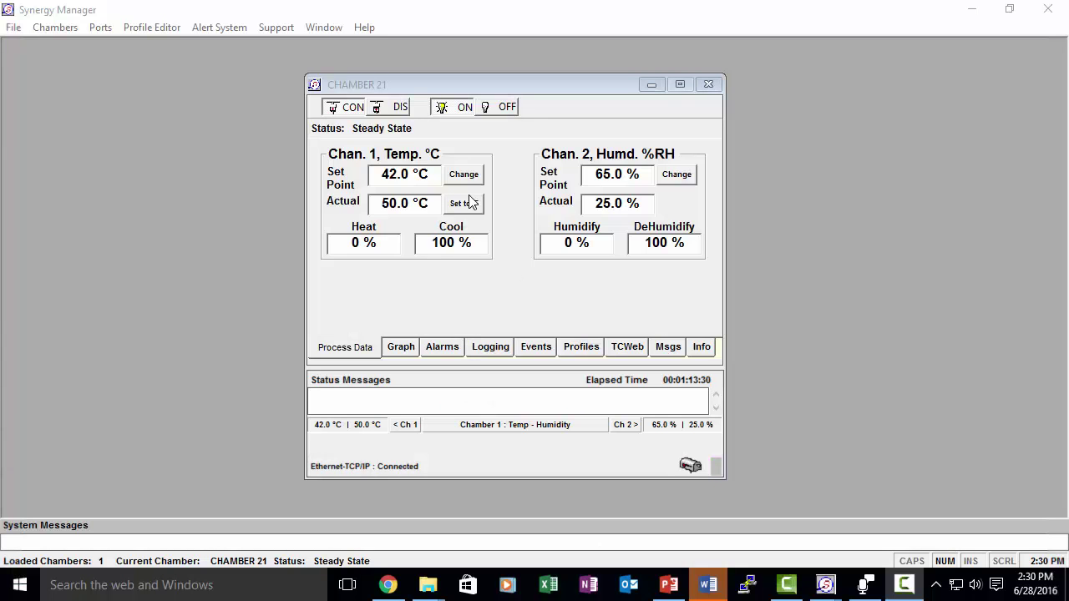
Set the temperature set point of CHAMBER 21's channel 1 to 55 °C.
click(463, 174)
click(439, 216)
click(439, 217)
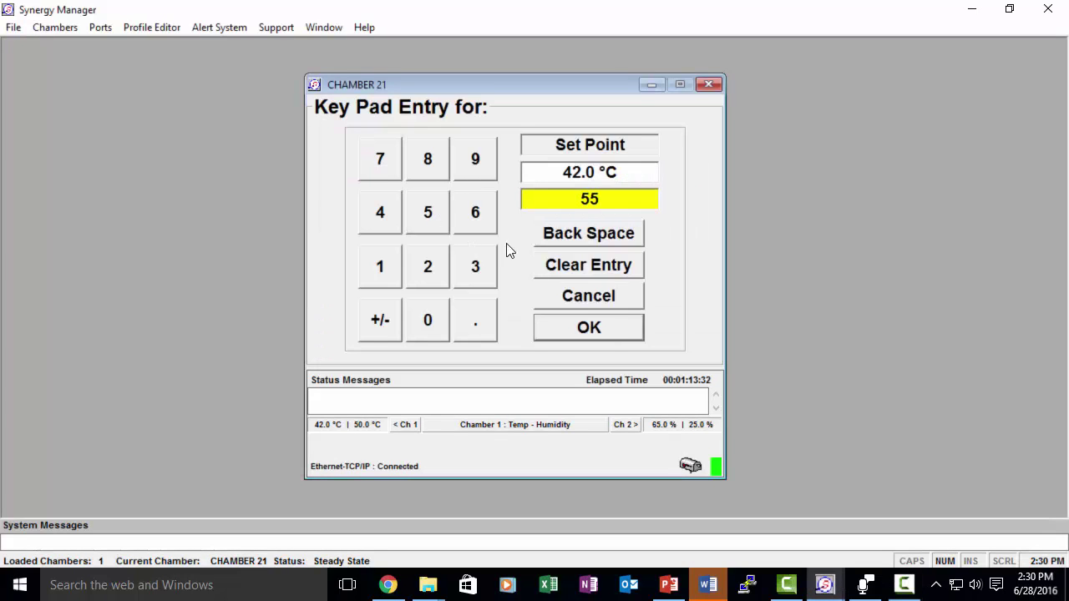
click(612, 334)
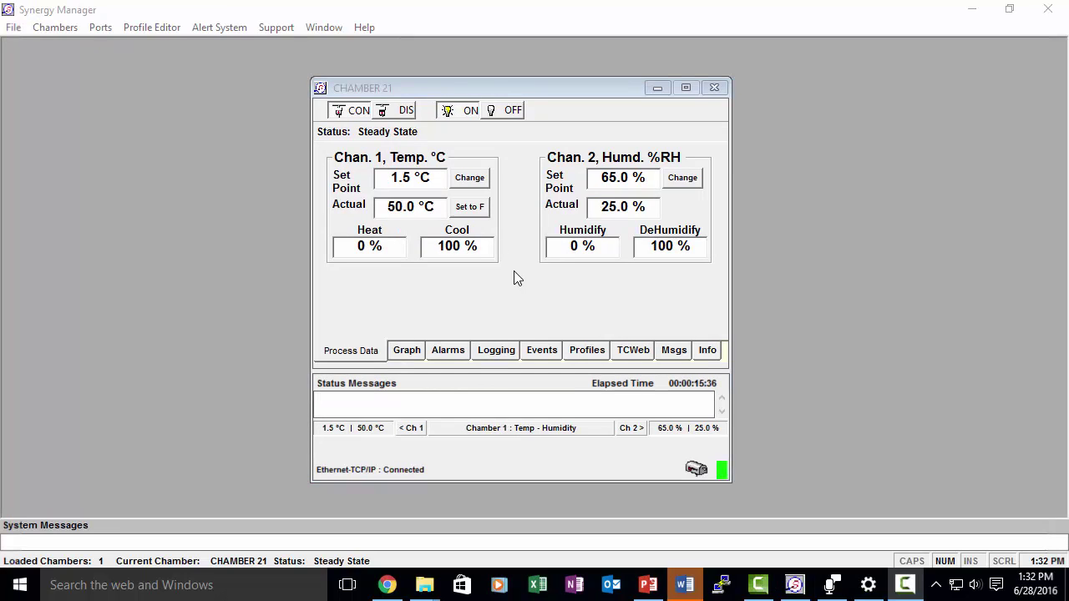
Open the Nano test profile in CHAMBER 21's Profile Editor and display its graph.
click(591, 354)
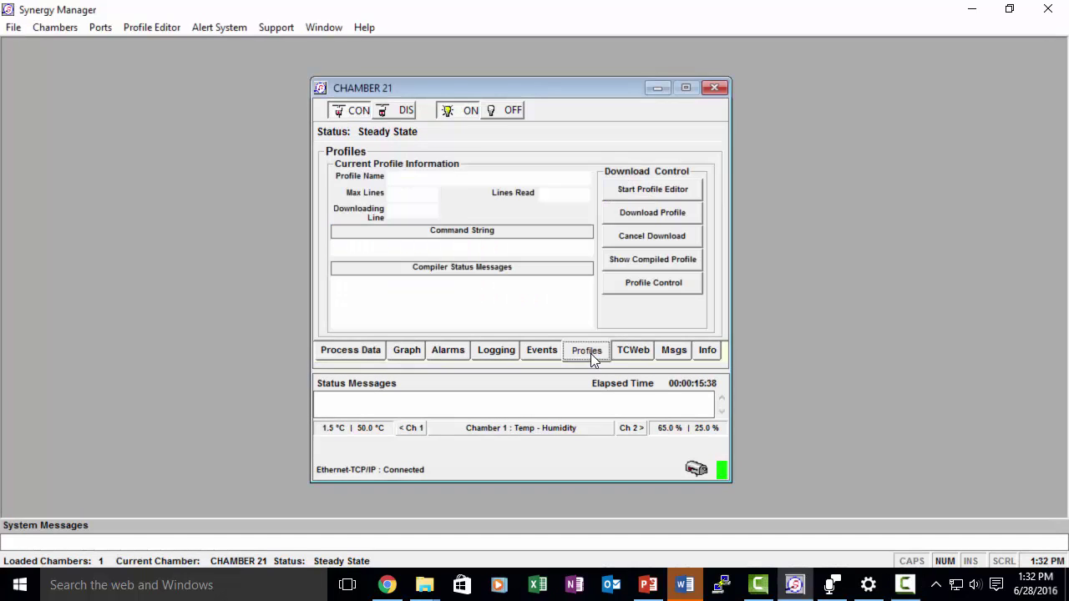
click(650, 189)
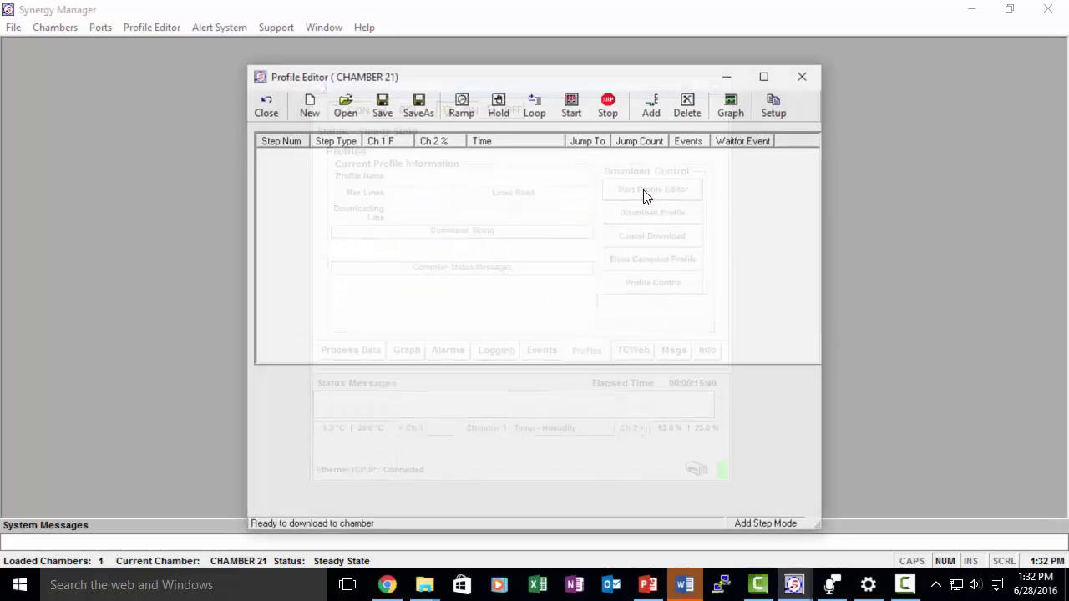
click(343, 107)
double_click(582, 227)
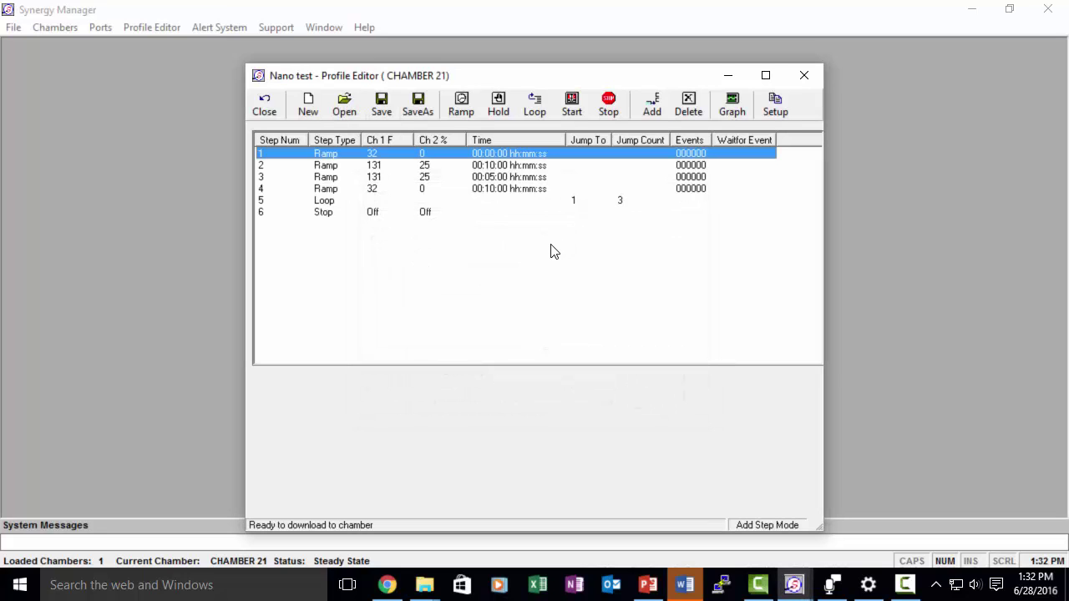
click(730, 113)
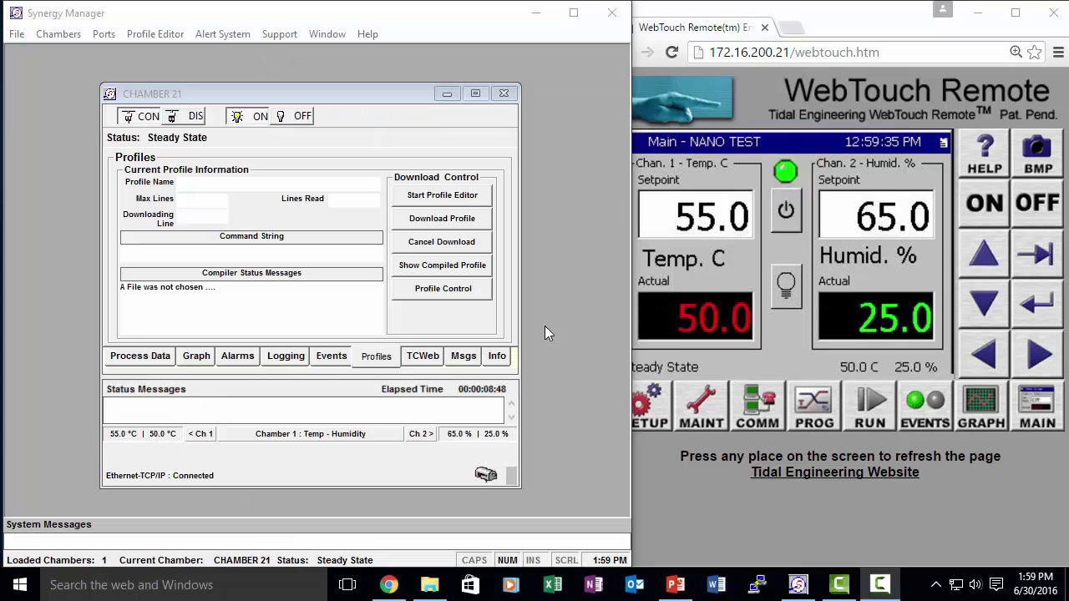
Download the Nano test profile to CHAMBER 21 and open its profile run control view.
click(451, 219)
double_click(568, 225)
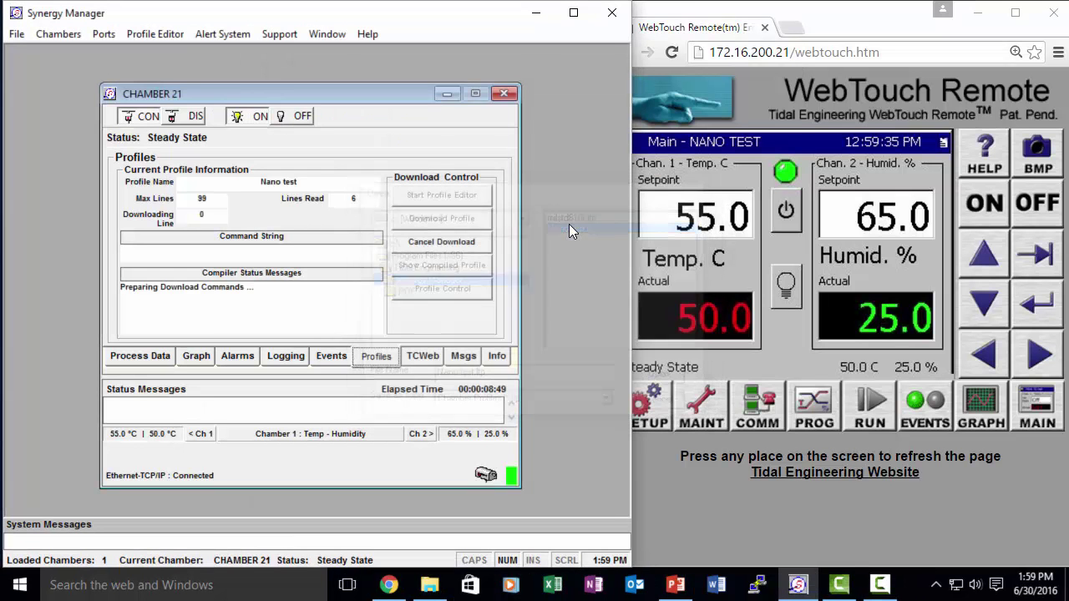
click(442, 292)
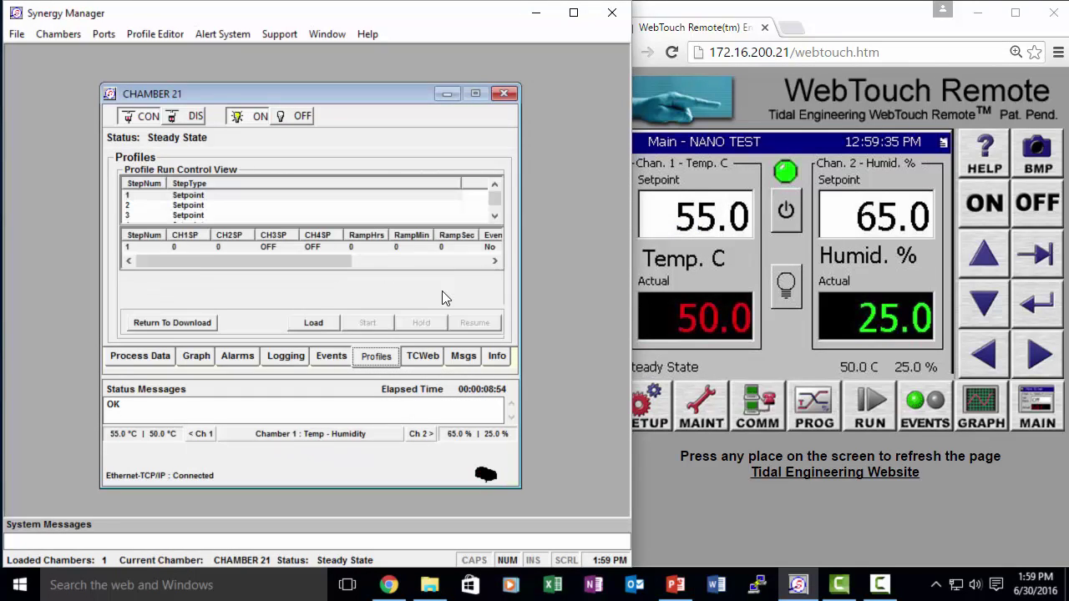
Load and start the downloaded profile on the chamber, and show the program screen in WebTouch Remote.
click(326, 325)
click(371, 325)
click(807, 409)
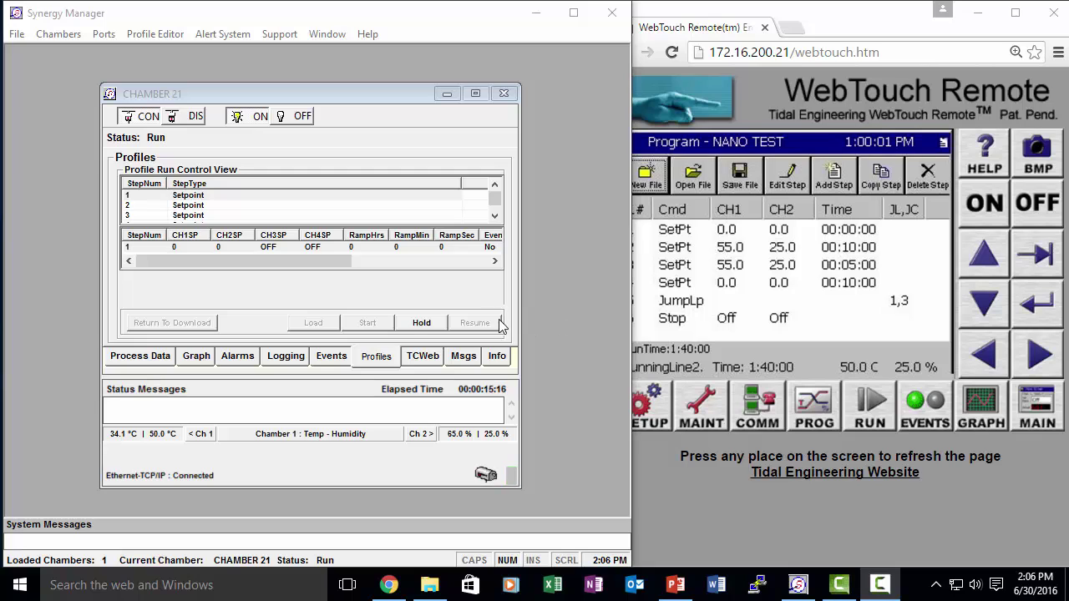
Put the running profile on hold, and stop the program from the WebTouch Remote run screen.
click(421, 322)
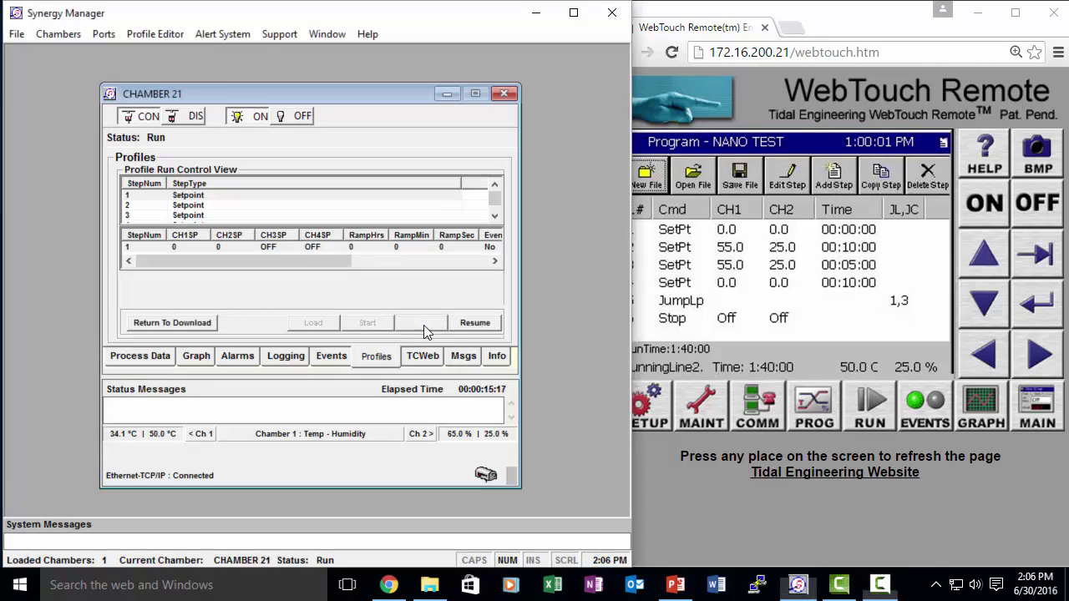
click(720, 364)
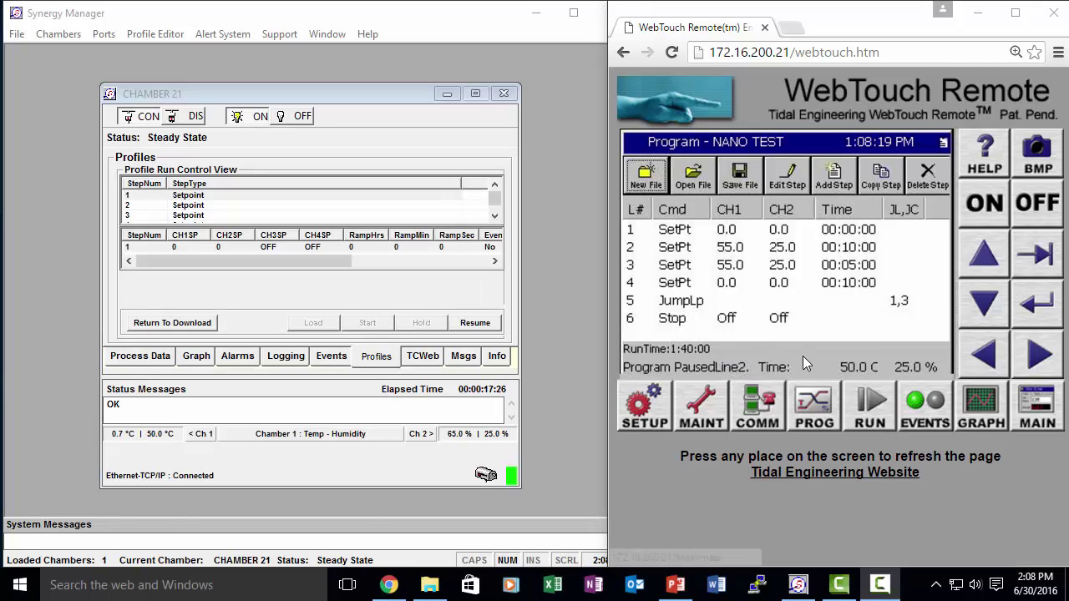
click(885, 420)
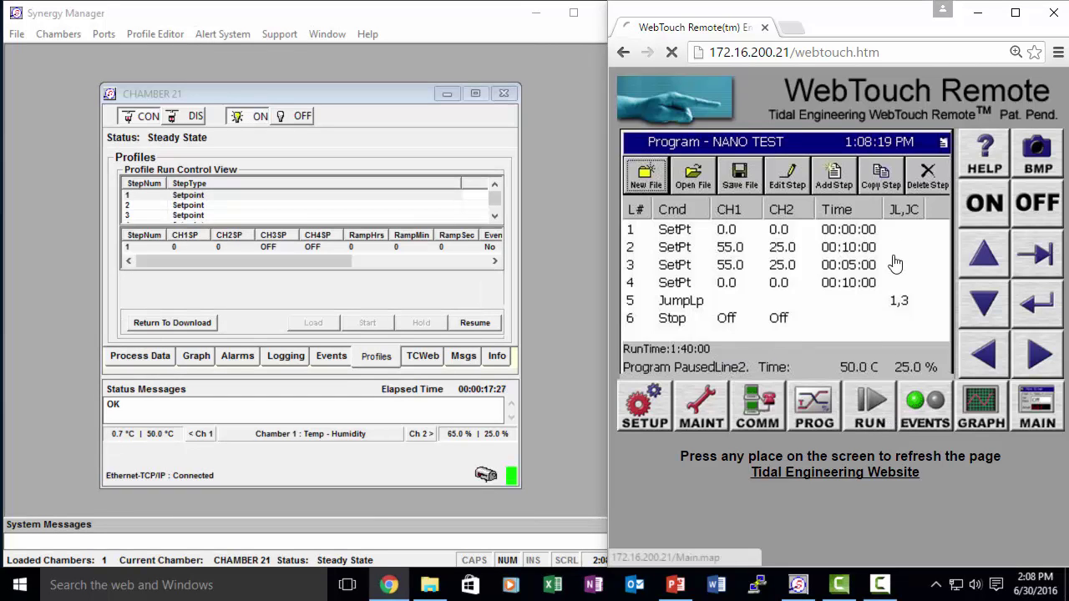
click(836, 186)
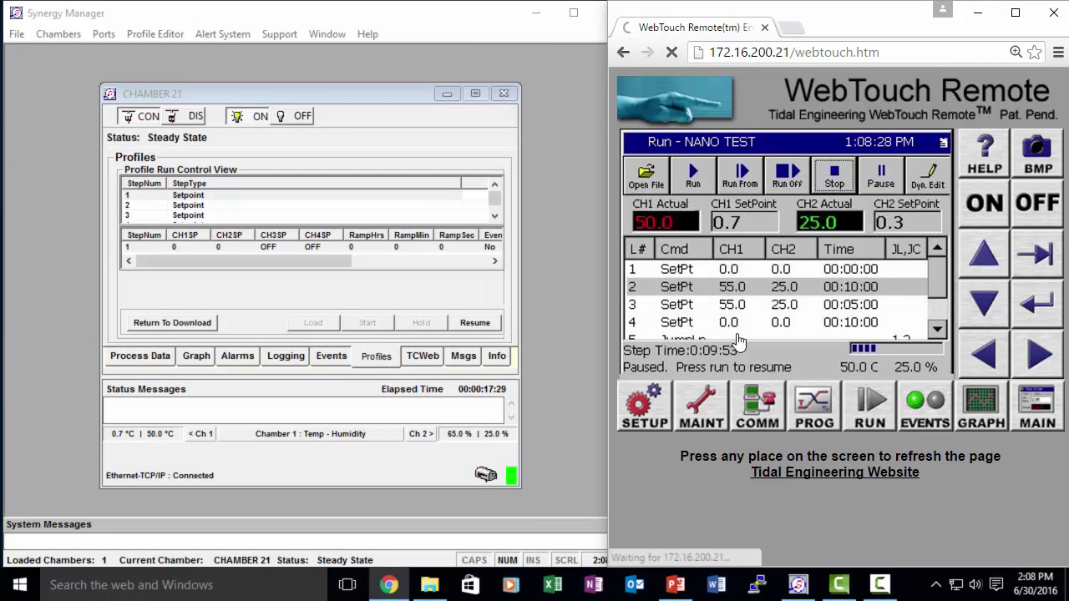
Set the chamber's channel 1 temperature set point to 62 °C and refresh the WebTouch Remote display.
click(125, 356)
click(251, 183)
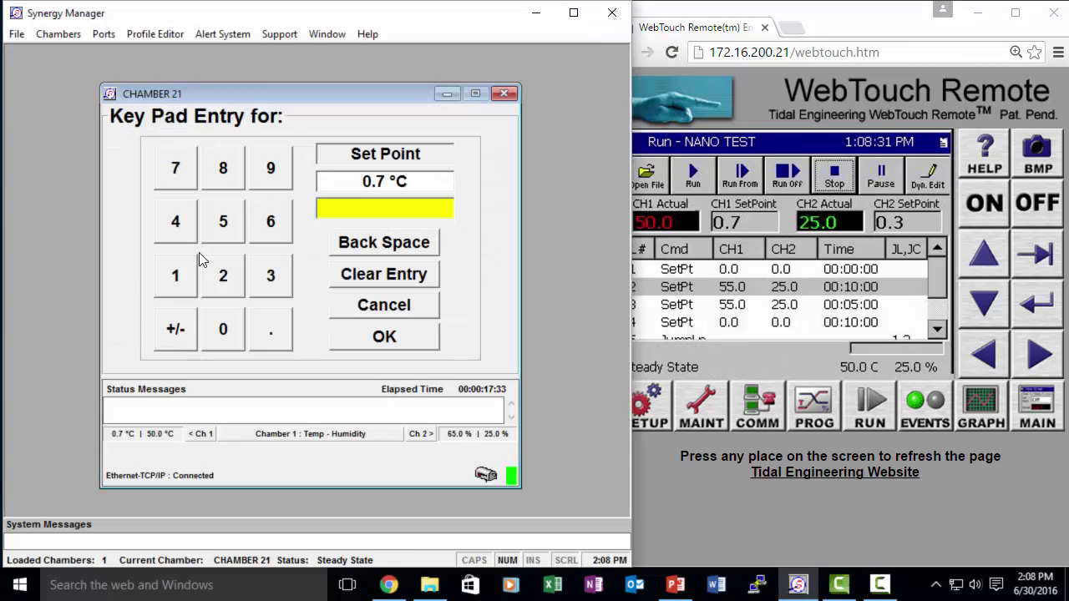
click(174, 222)
click(174, 222)
click(385, 336)
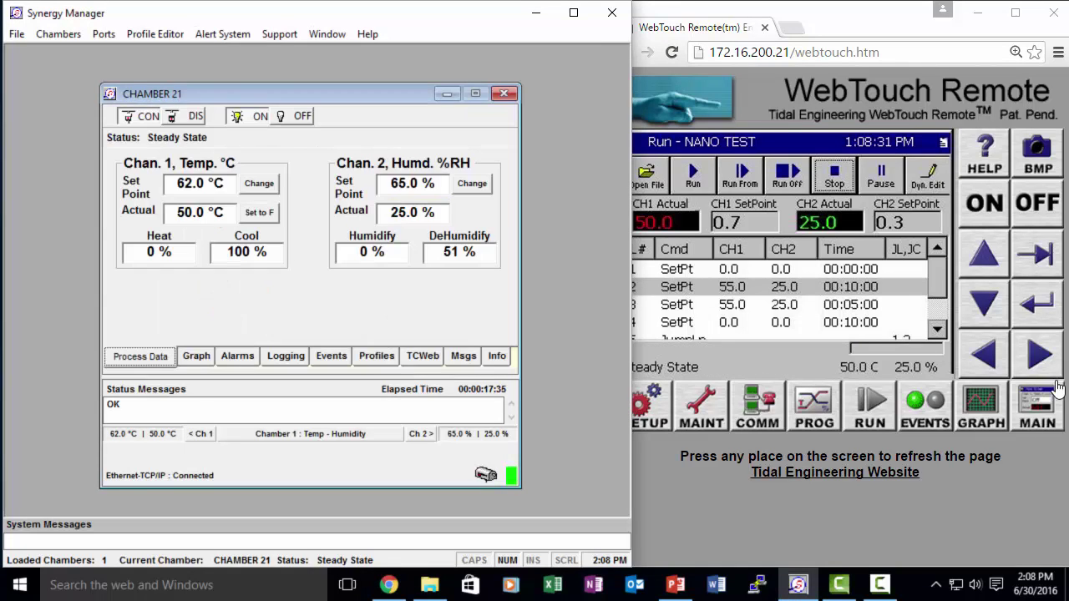
click(745, 359)
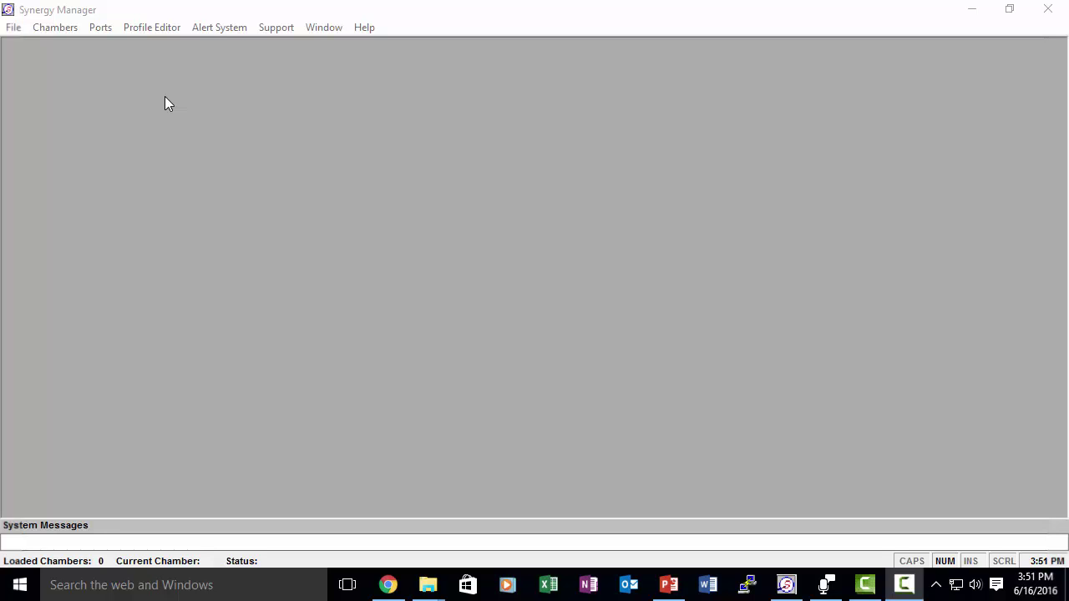
Define a new Ethernet-TCP/IP communication port with the IP address 172.16.10.110.
click(101, 27)
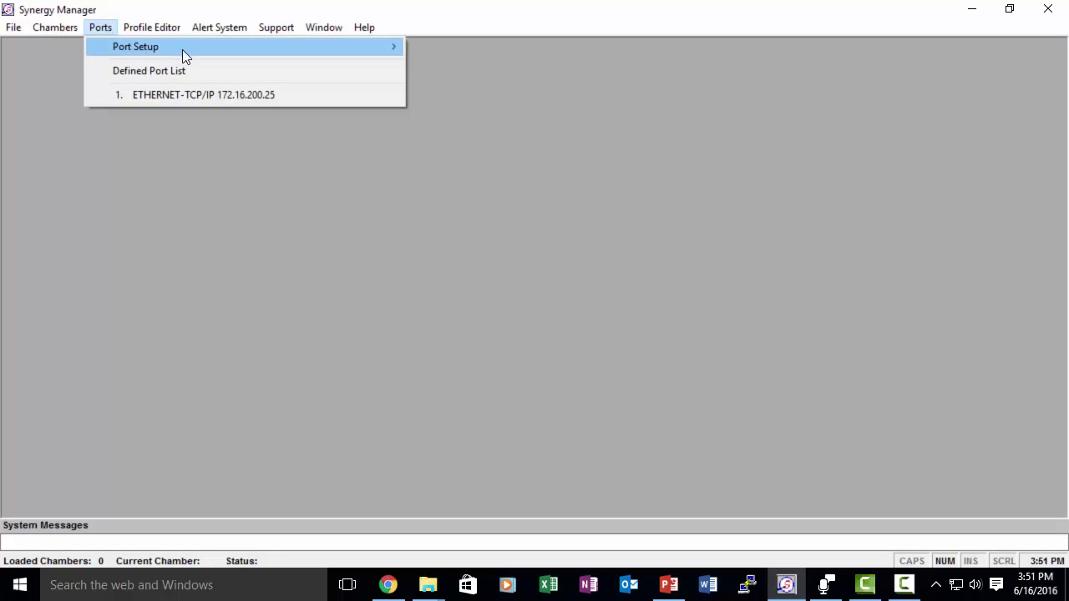
mouse_move(205, 52)
click(469, 47)
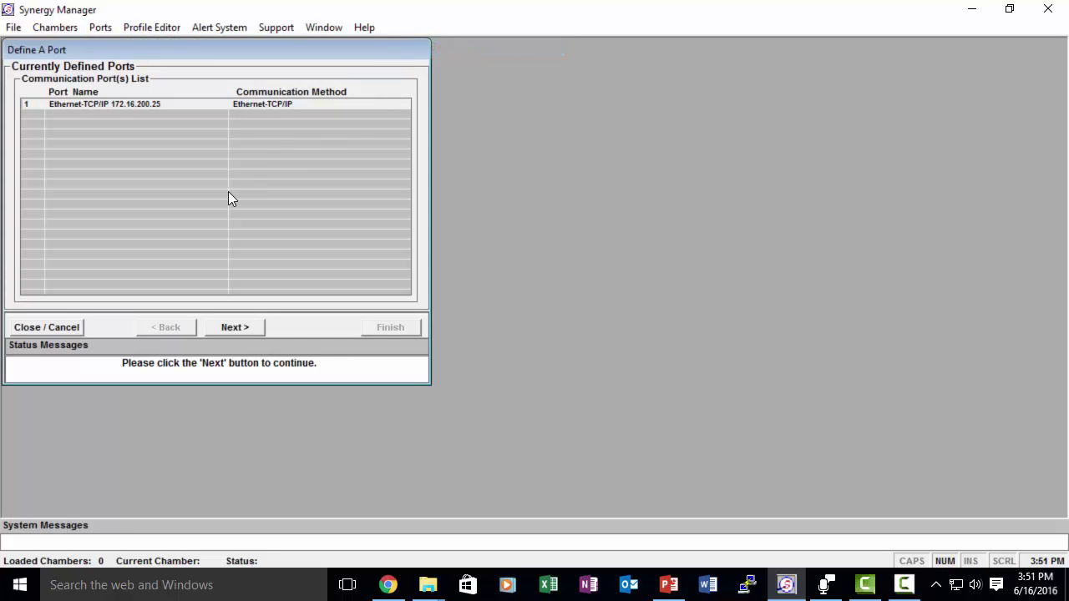
click(240, 327)
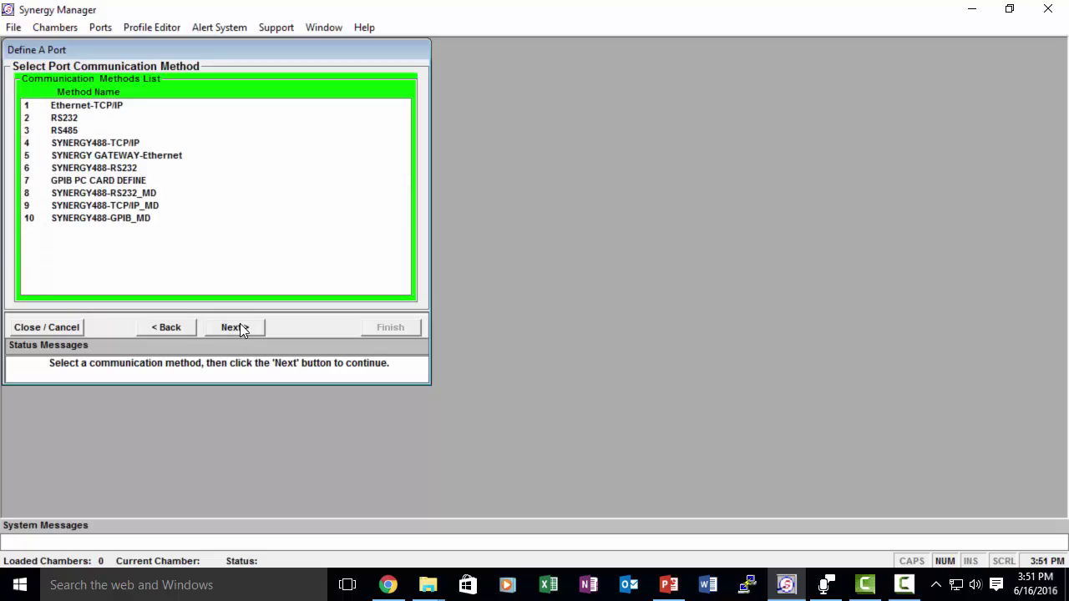
click(191, 106)
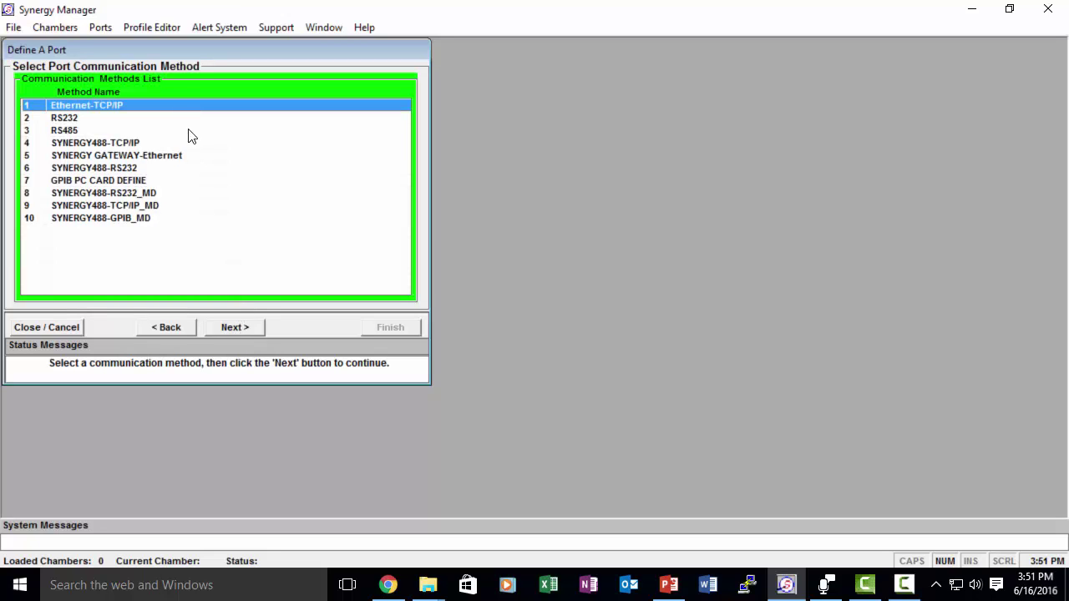
click(243, 327)
text(172.16.10.110)
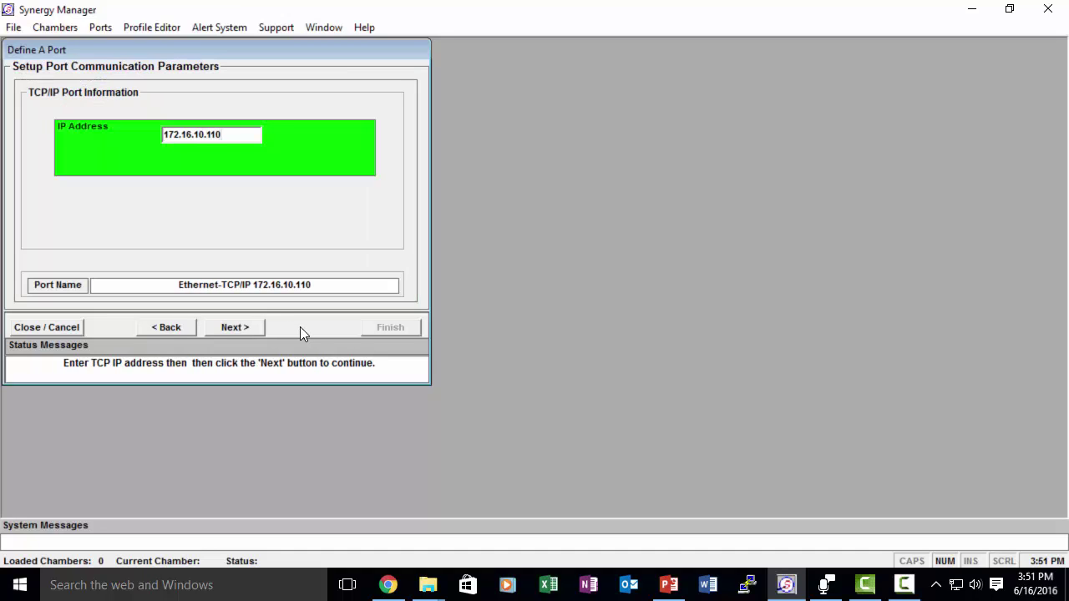
click(234, 330)
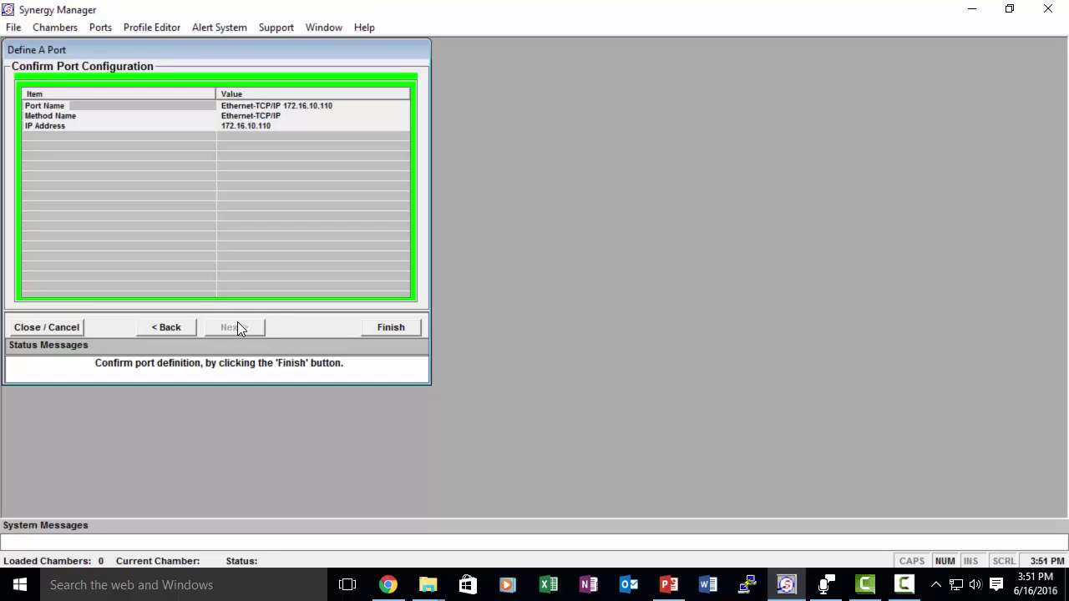
click(374, 330)
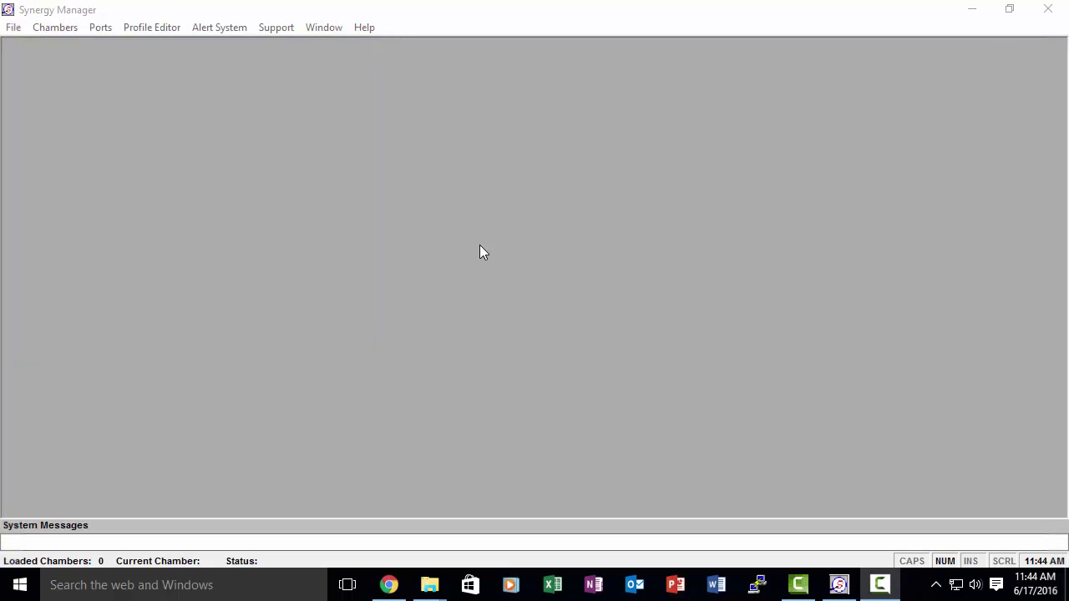
Start a new chamber definition named CHAMBER 110 with the description TEMP HUMIDITY NANO.
click(52, 28)
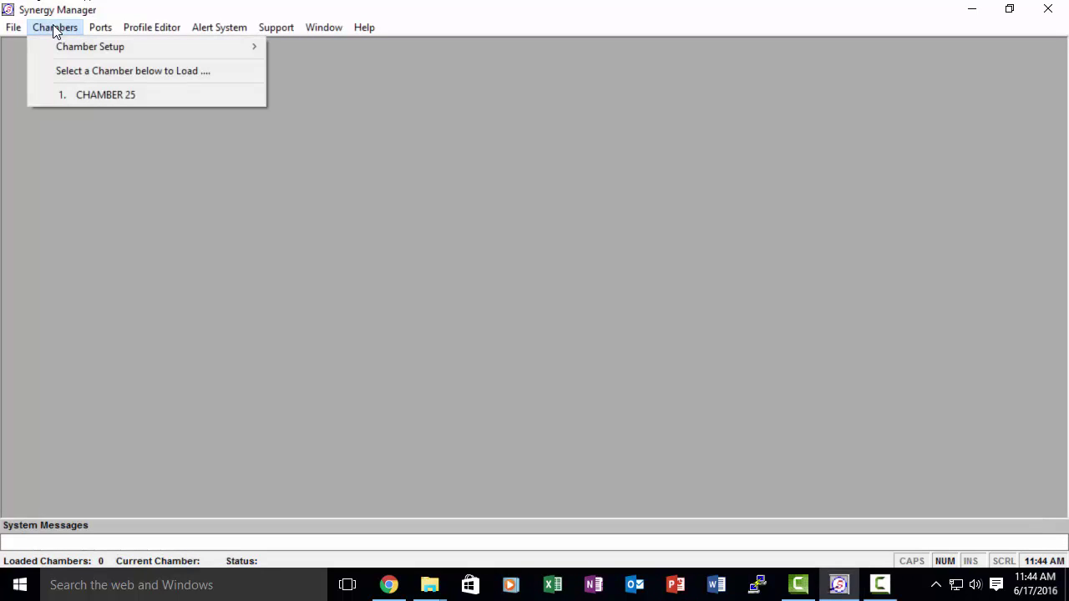
mouse_move(132, 43)
click(327, 47)
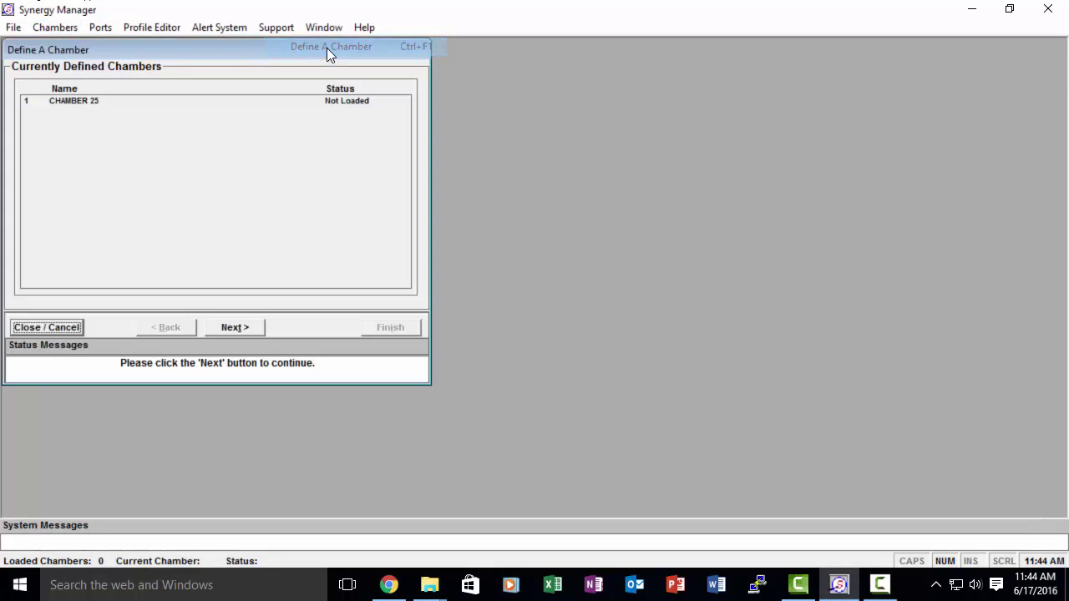
click(231, 328)
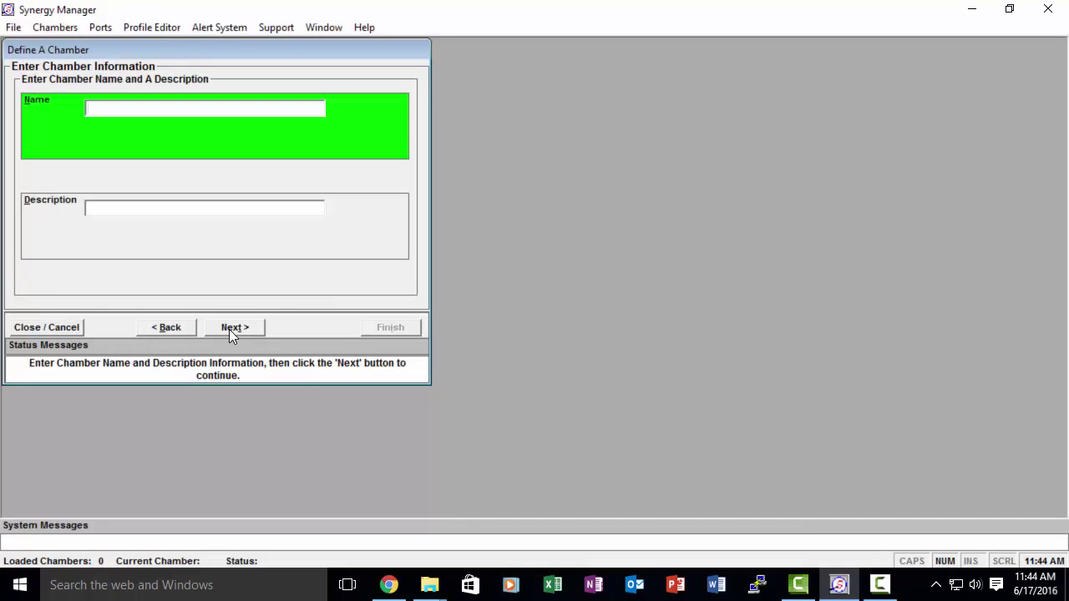
text(CHAMBER 110)
click(199, 209)
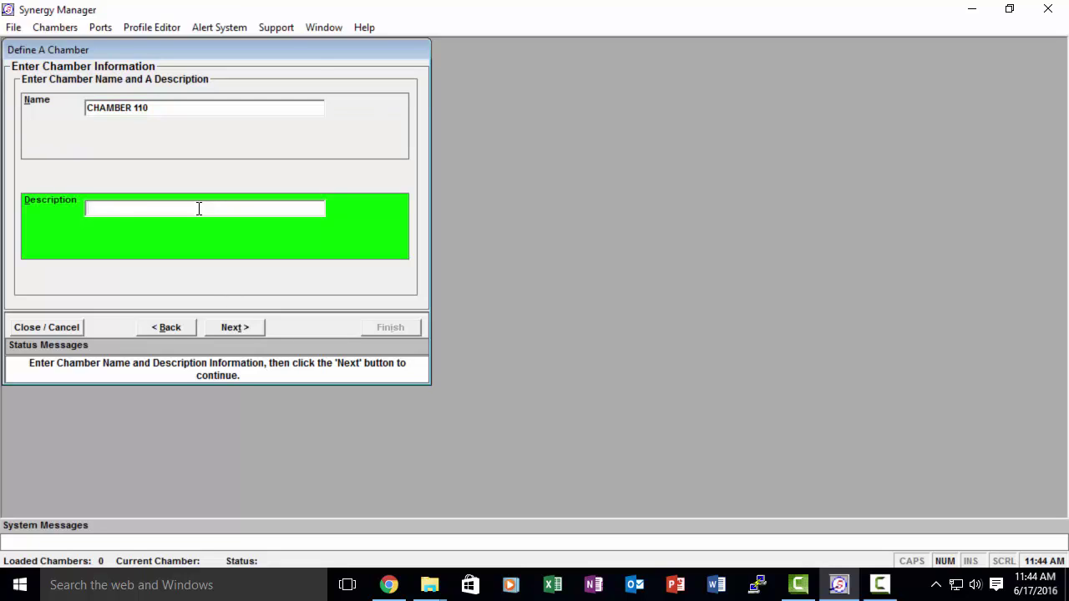
text(TEMP HUMIDITY NANO)
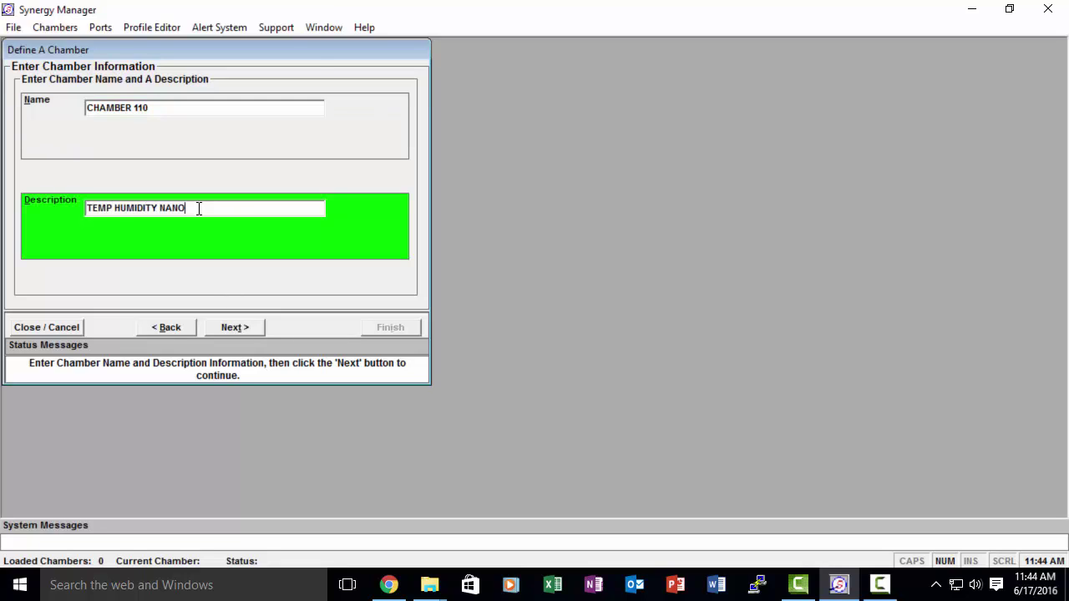
click(237, 329)
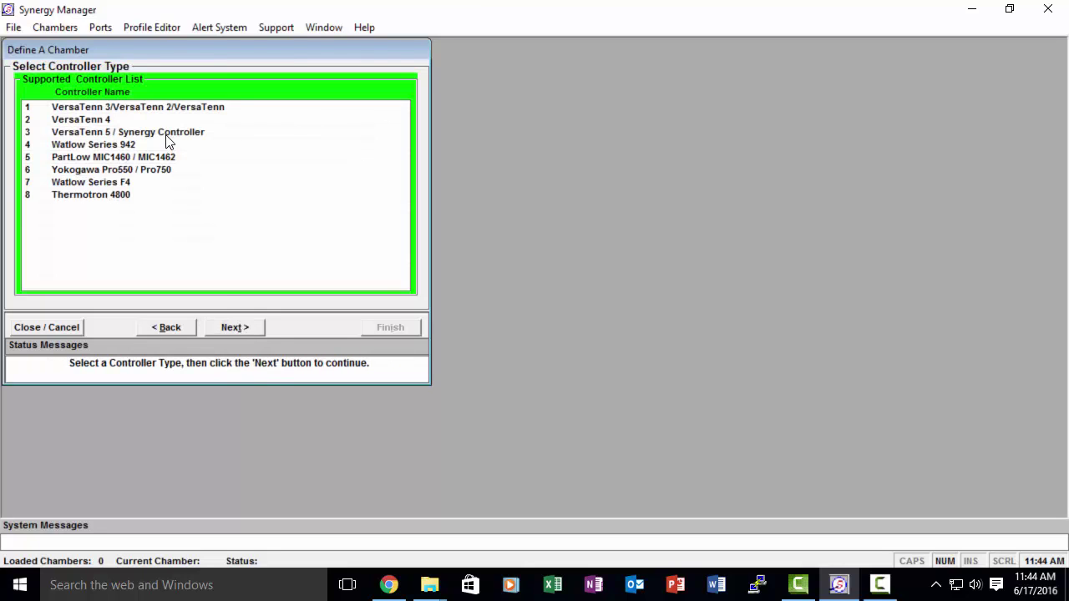
Choose VersaTenn 5 / Synergy Controller as the controller type and Temp - Humidity as its configuration mode.
click(166, 133)
click(236, 328)
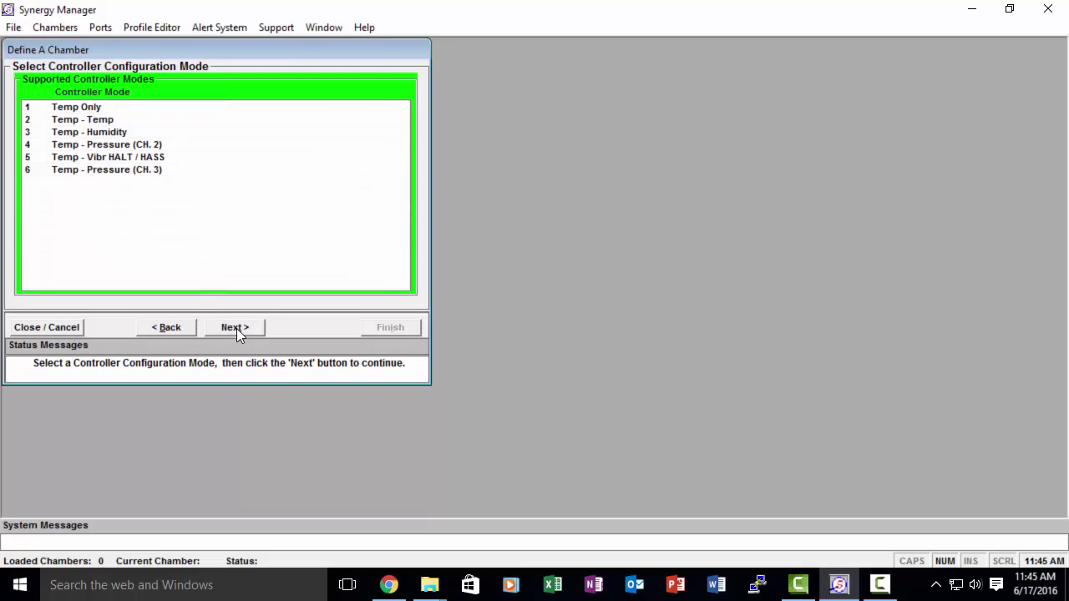
click(101, 134)
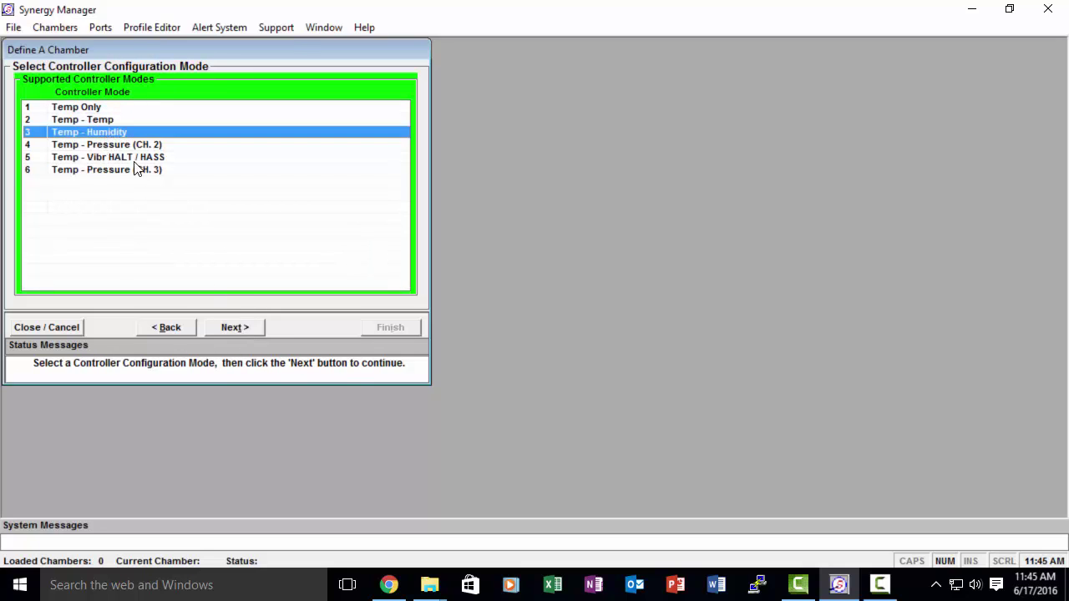
click(233, 327)
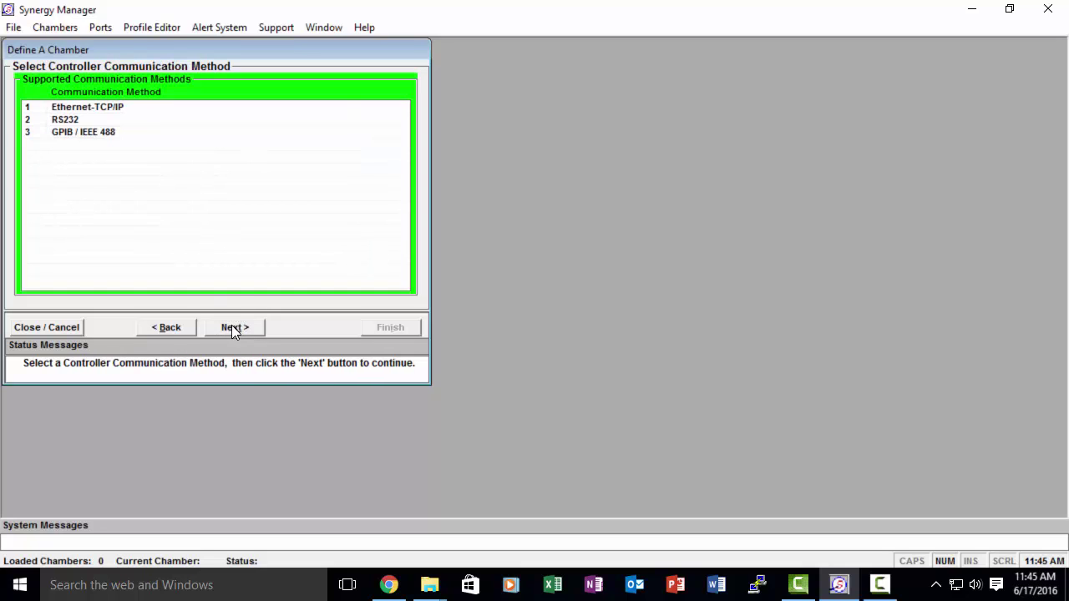
Assign the Ethernet-TCP/IP communication method and the 172.16.10.110 port to the new chamber.
click(143, 107)
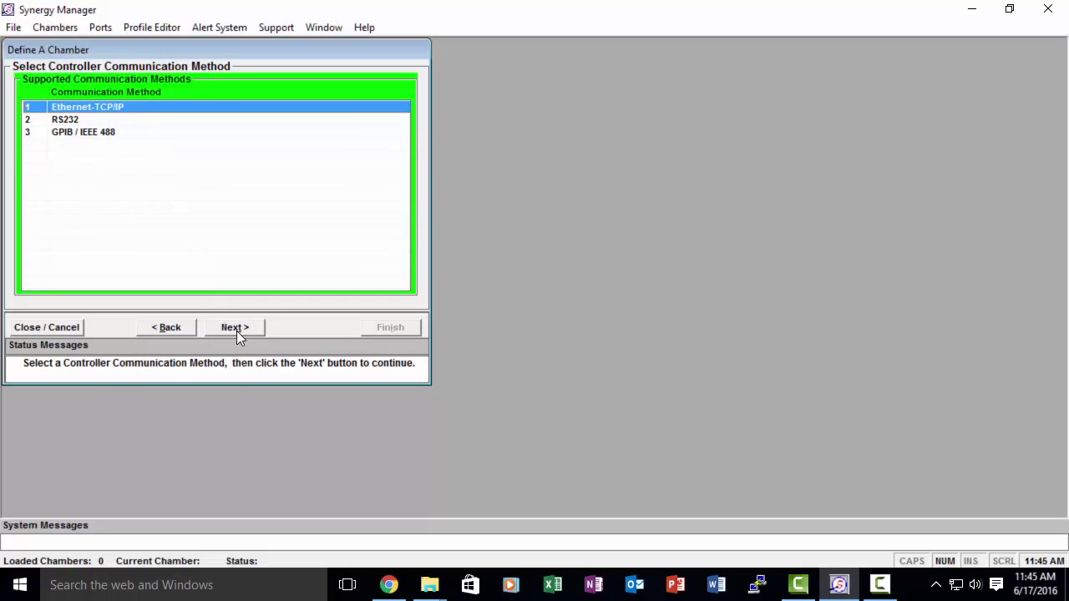
click(237, 331)
click(178, 121)
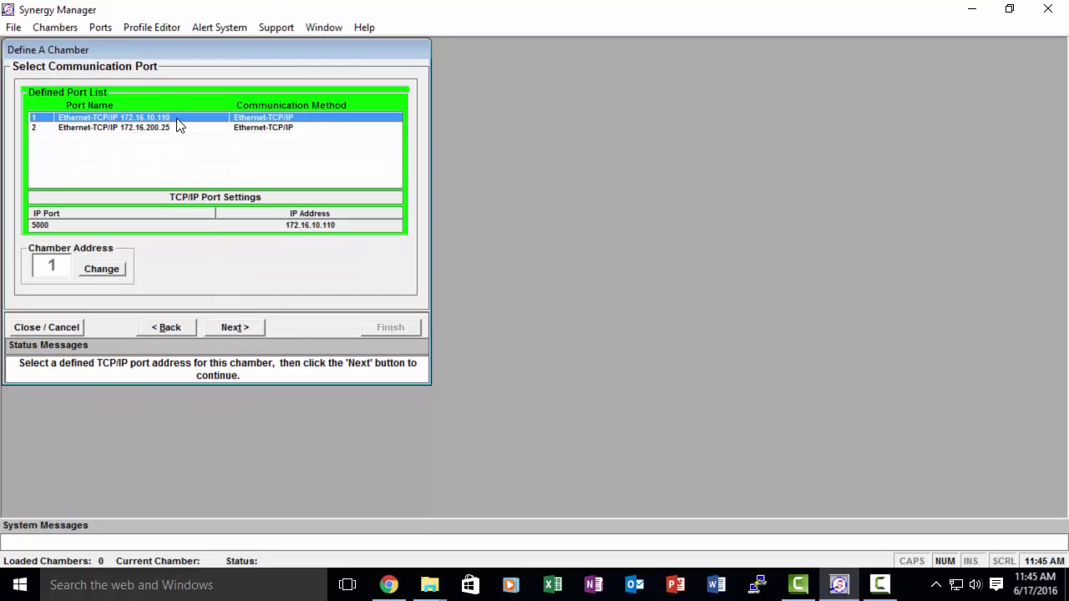
click(233, 333)
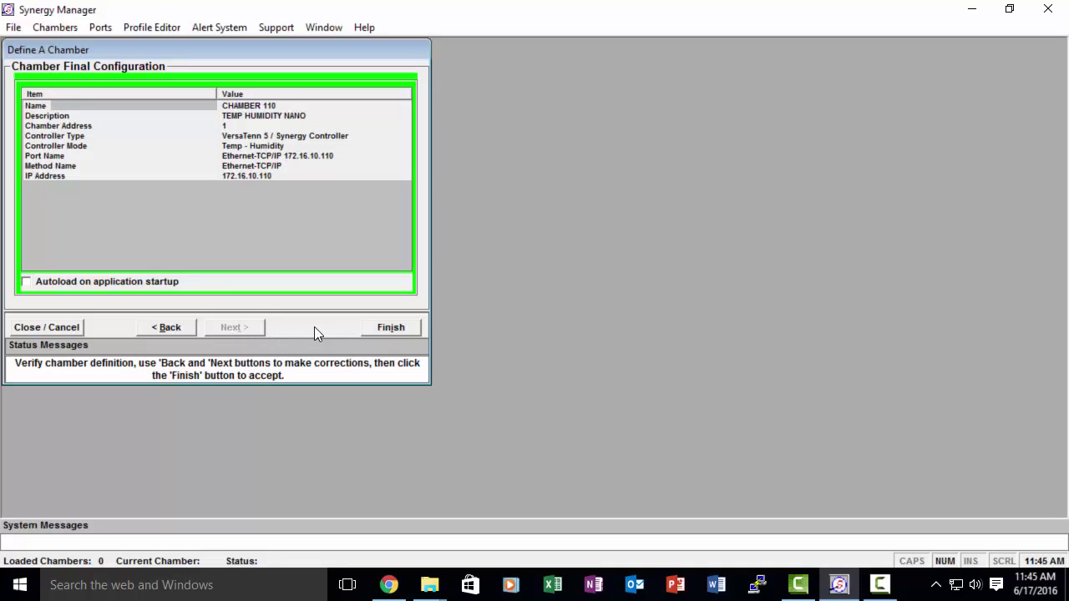
Accept the new chamber definition, and load CHAMBER 110 with its controller connected.
click(384, 328)
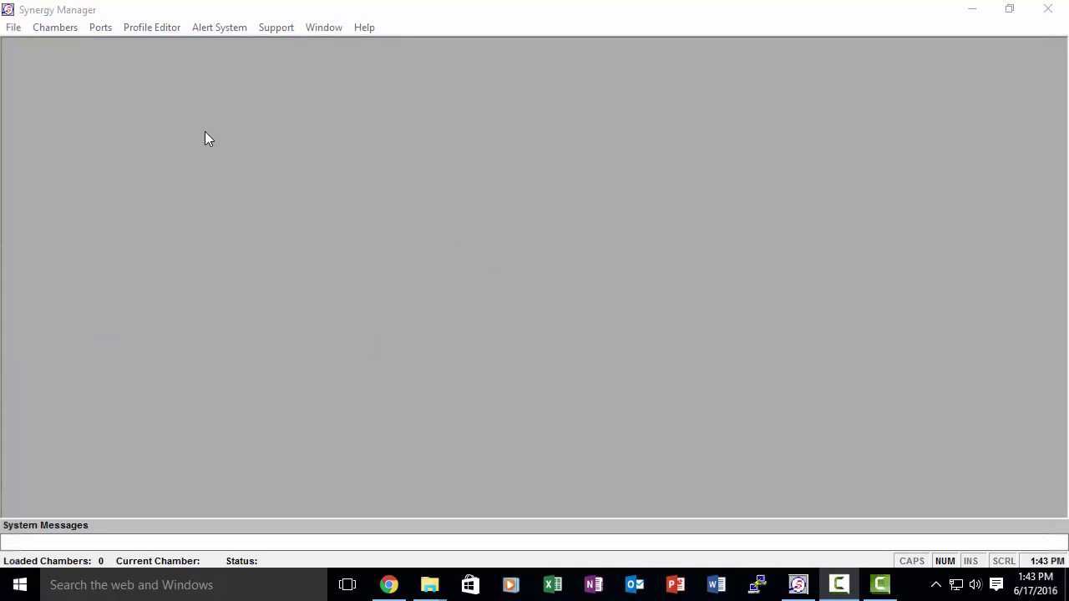
click(53, 28)
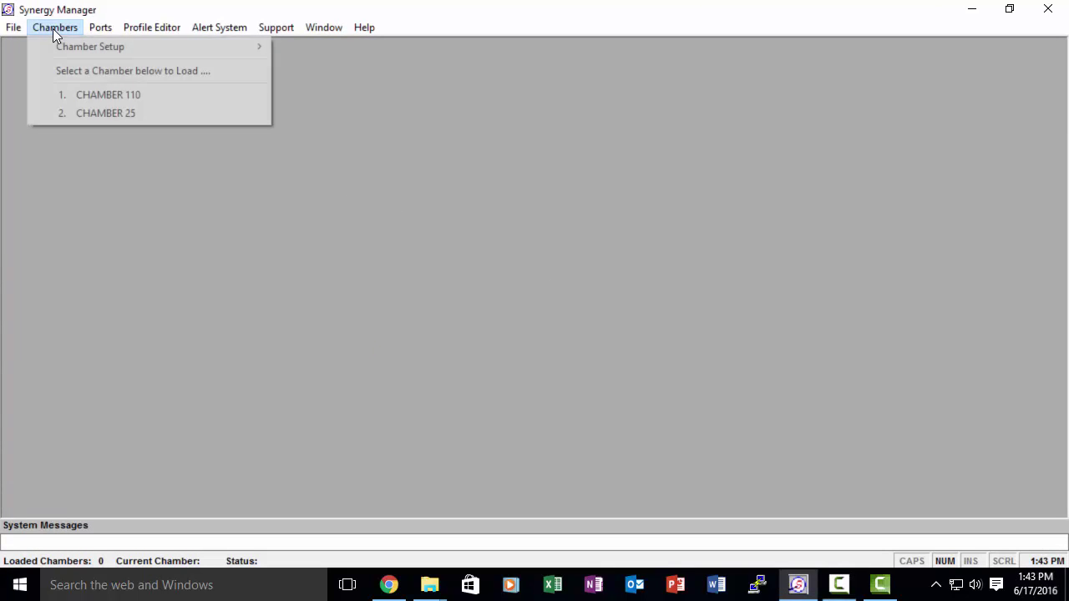
click(138, 96)
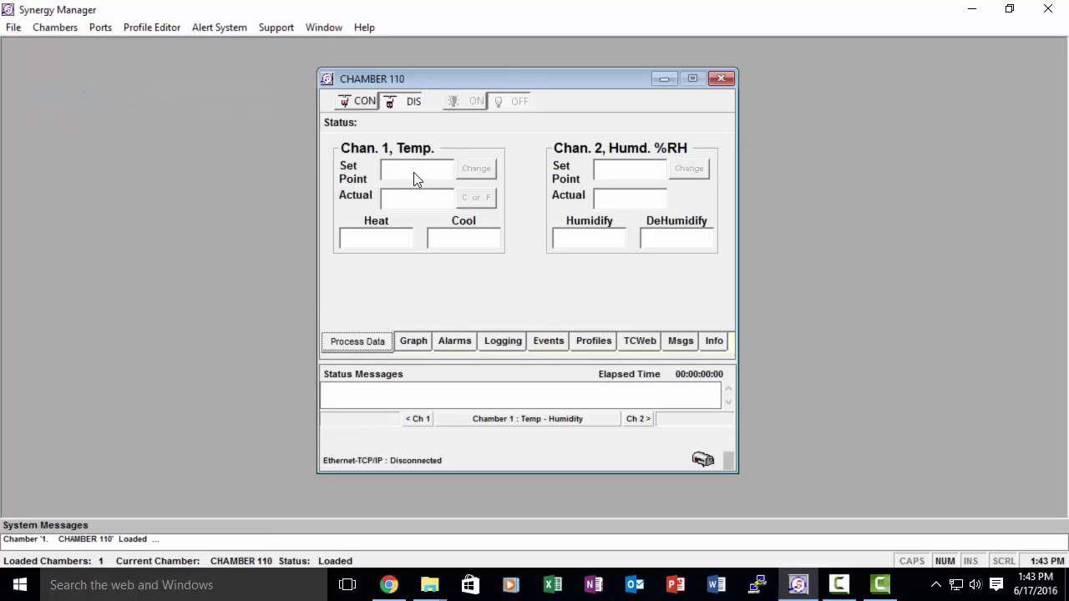
click(361, 103)
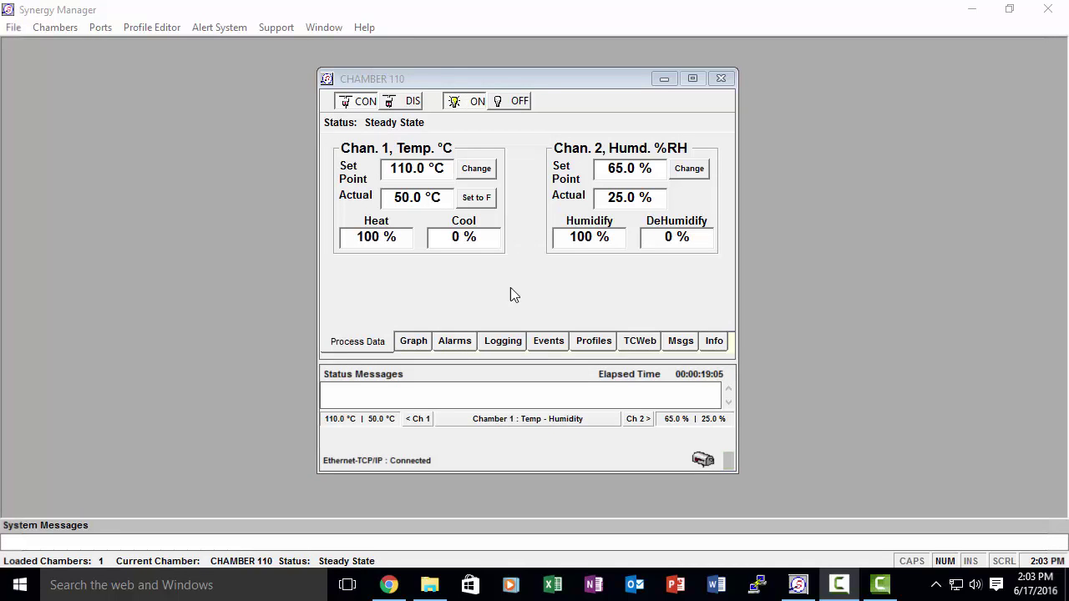
Start a profile for CHAMBER 110 with a ramp step that controls channel 1 at 50 F and channel 2 at 25 %.
click(576, 343)
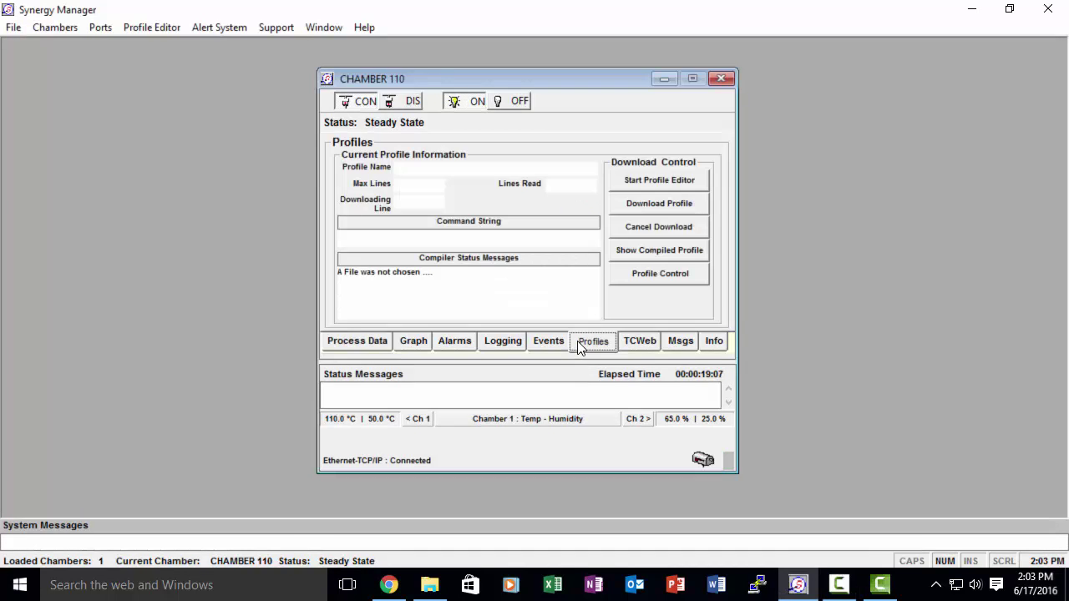
click(642, 182)
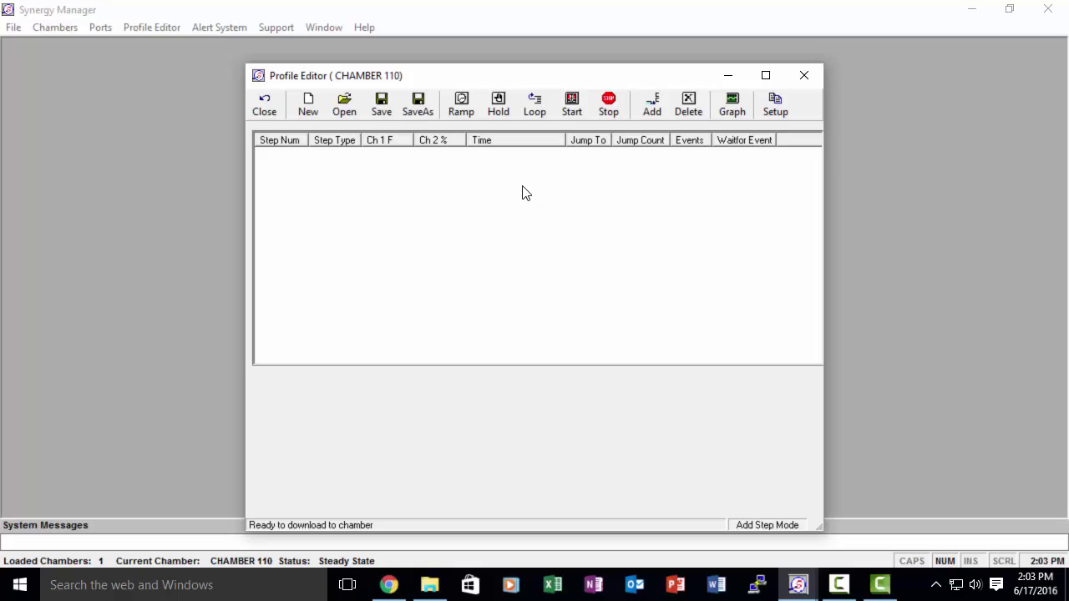
click(463, 111)
drag(348, 478, 328, 478)
text(50)
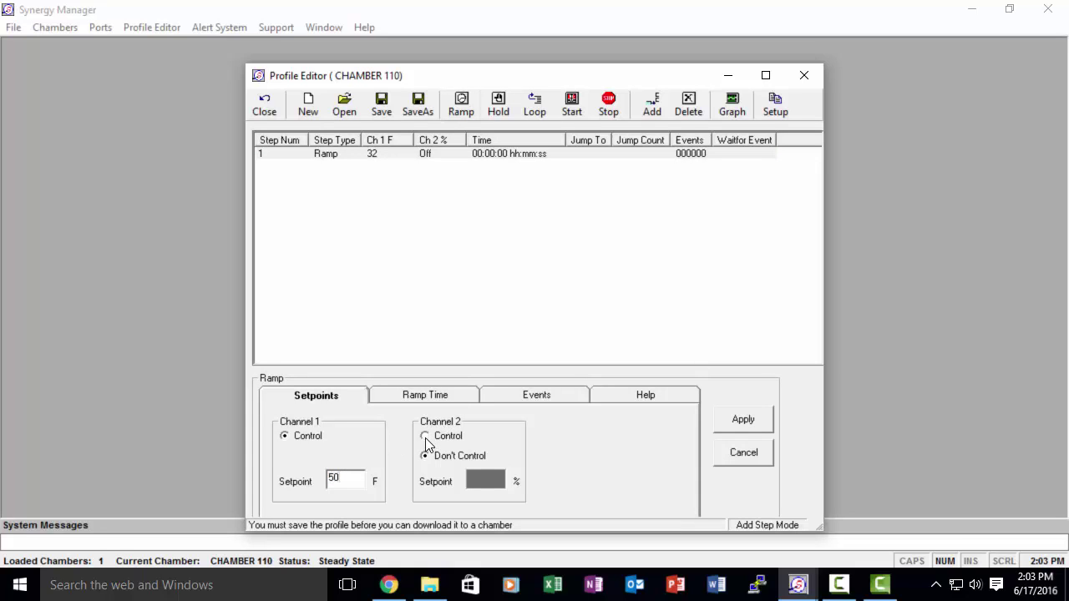
click(426, 436)
click(480, 480)
text(25)
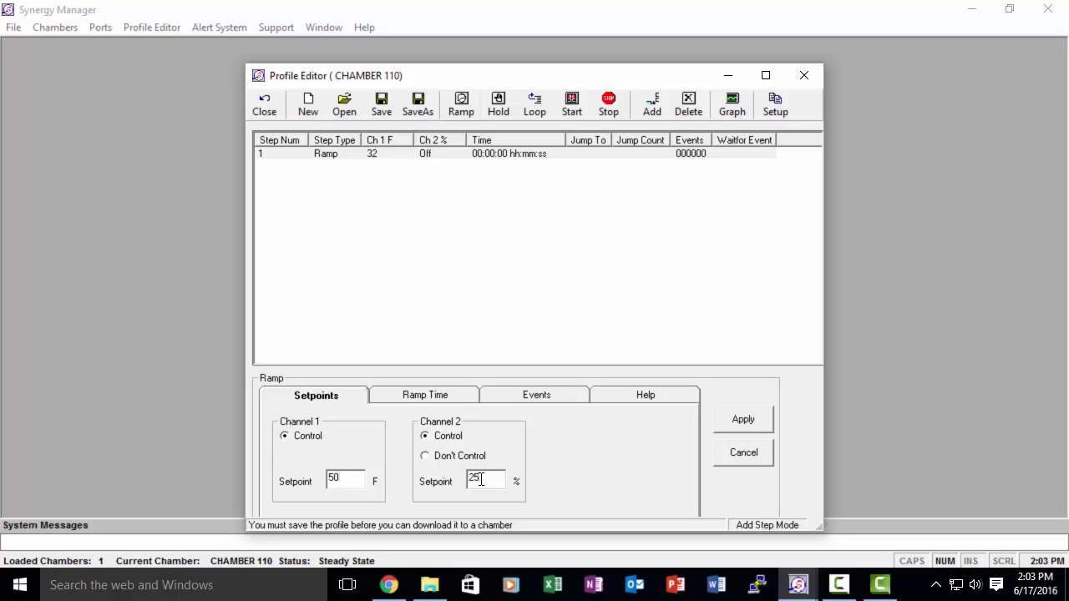
Set the ramp step's time to 10 minutes and apply the step to the profile.
click(428, 397)
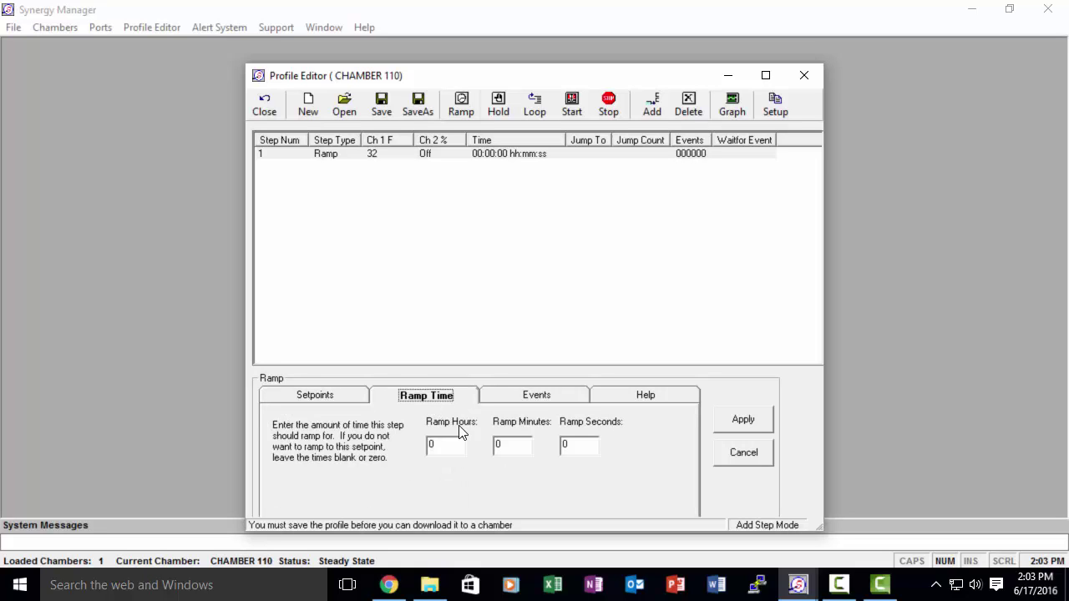
click(511, 445)
text(10)
click(743, 421)
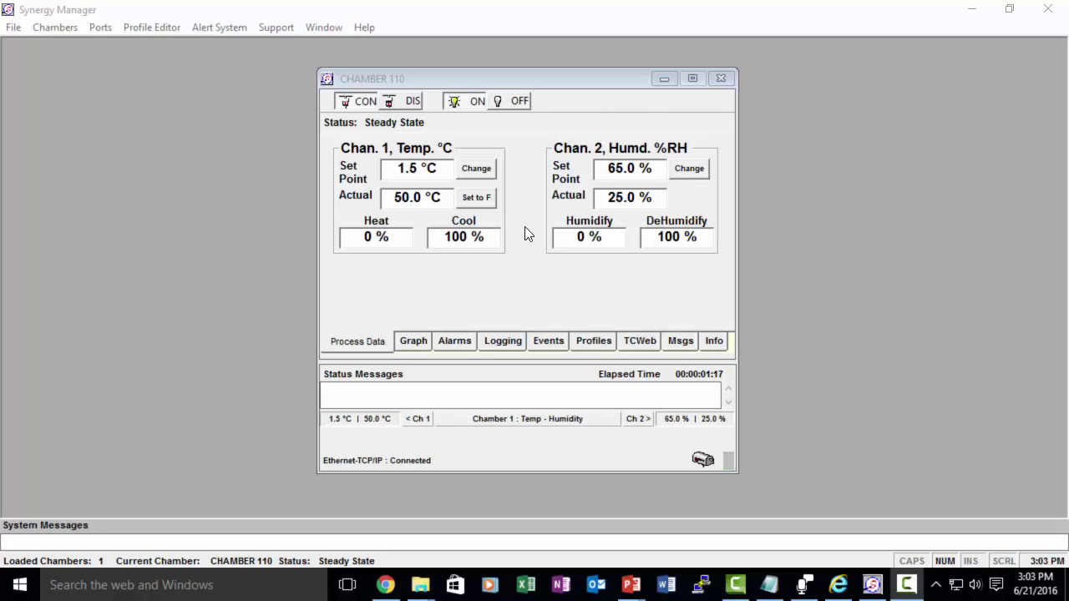
Download the Nano test.ltp profile to CHAMBER 110 and load it for profile run control.
click(509, 77)
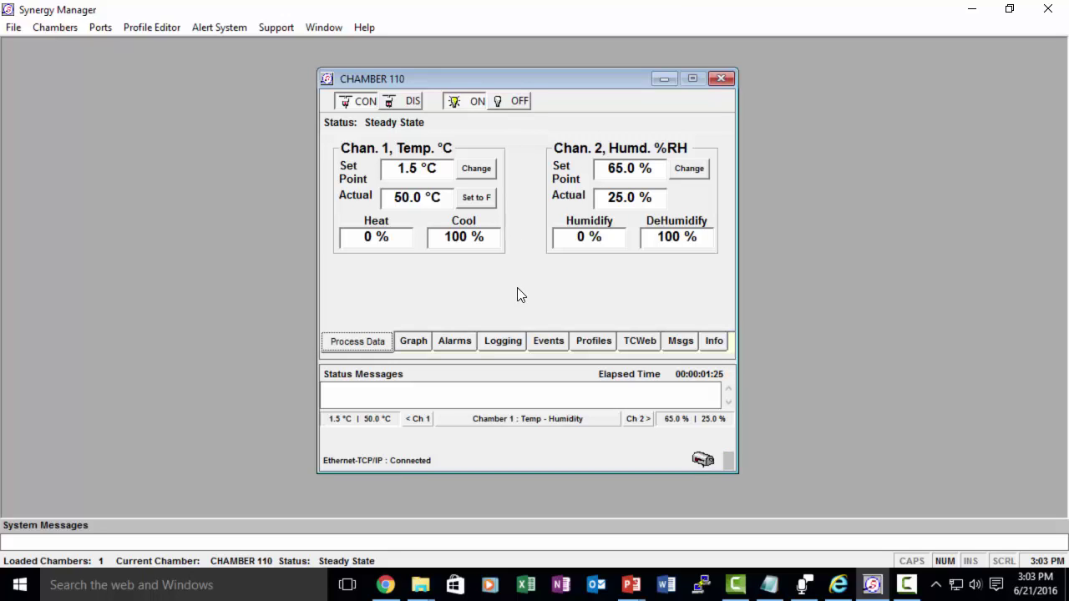
click(592, 340)
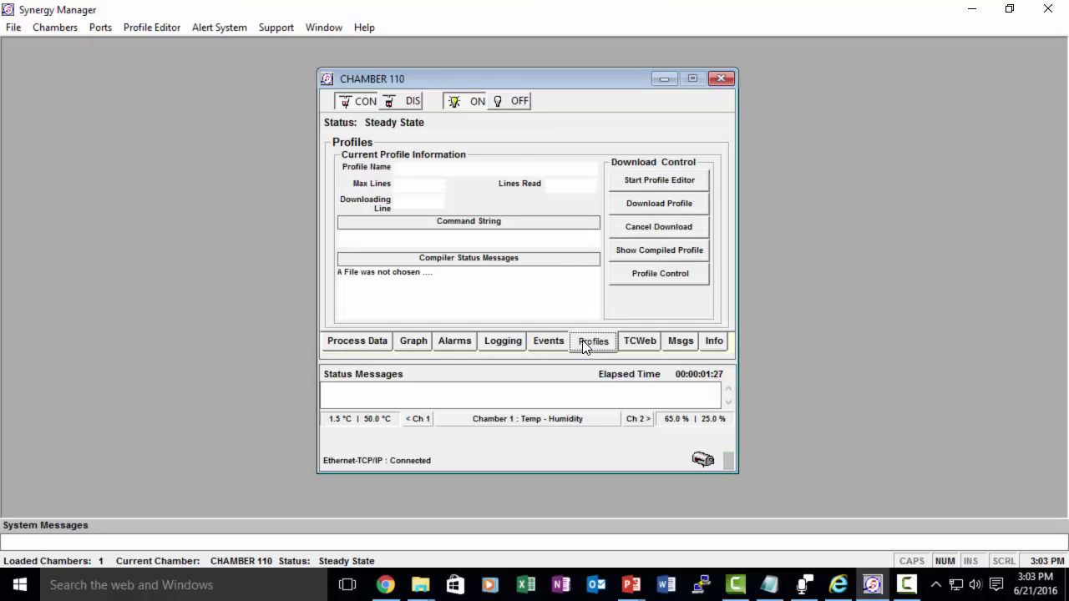
click(642, 208)
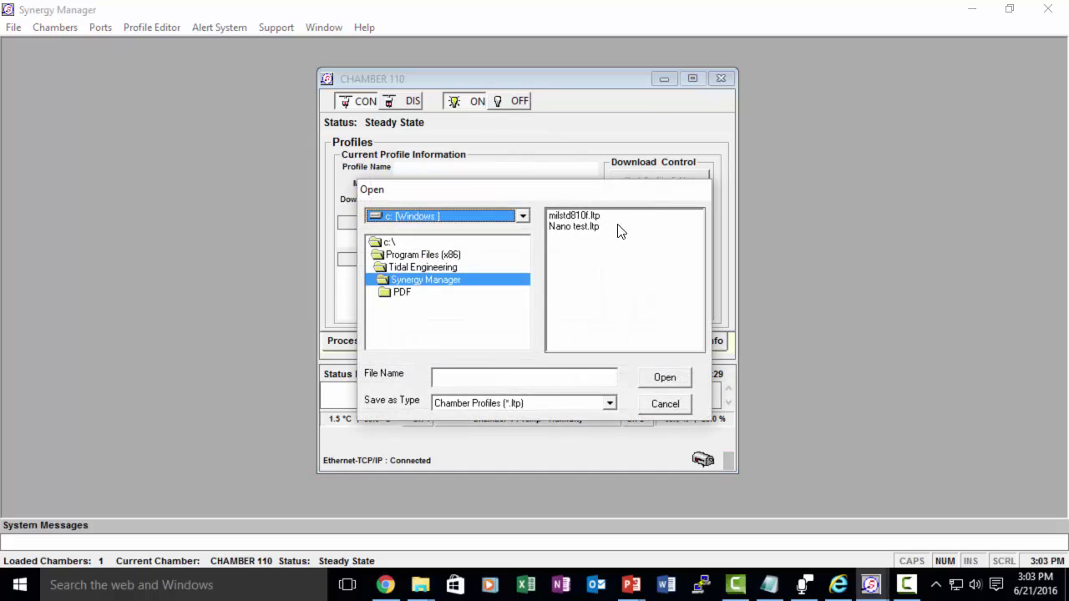
double_click(587, 233)
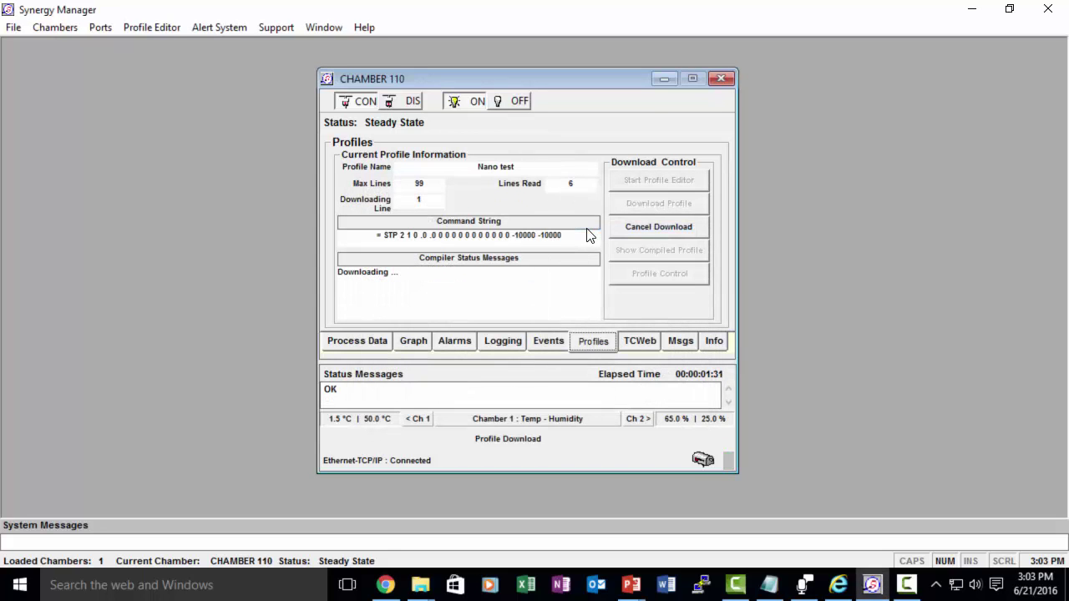
click(647, 277)
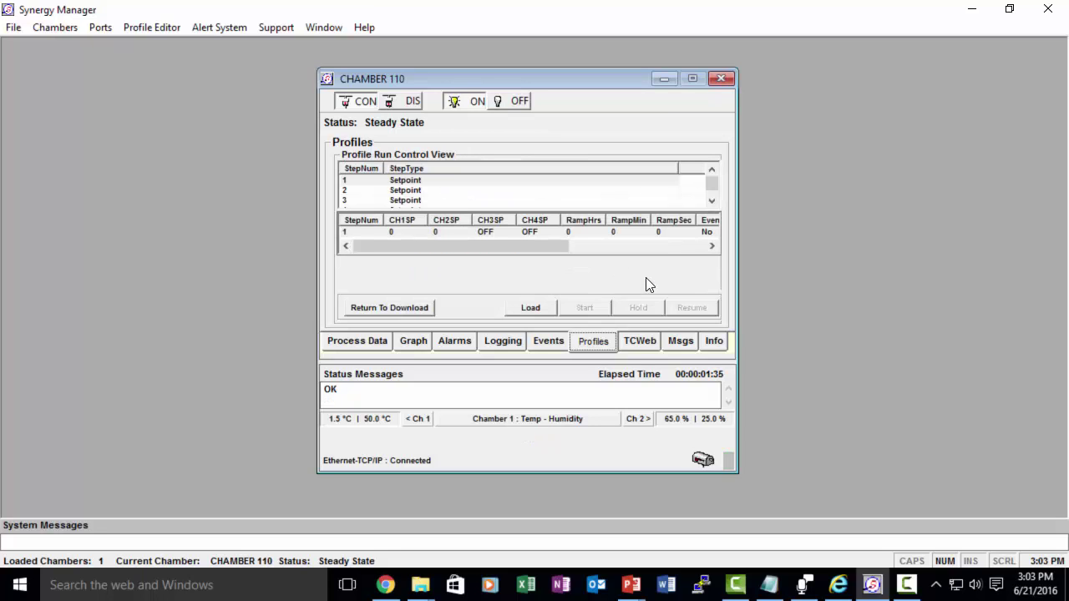
click(531, 307)
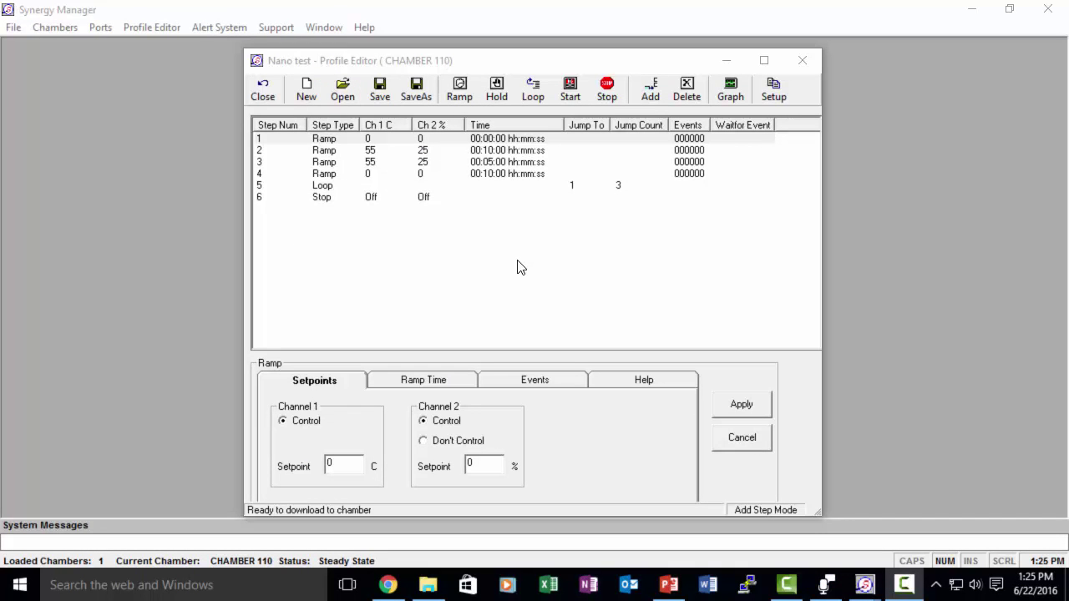
Inspect the loop step of the Nano test profile and plot the profile's setpoints as a graph.
click(325, 187)
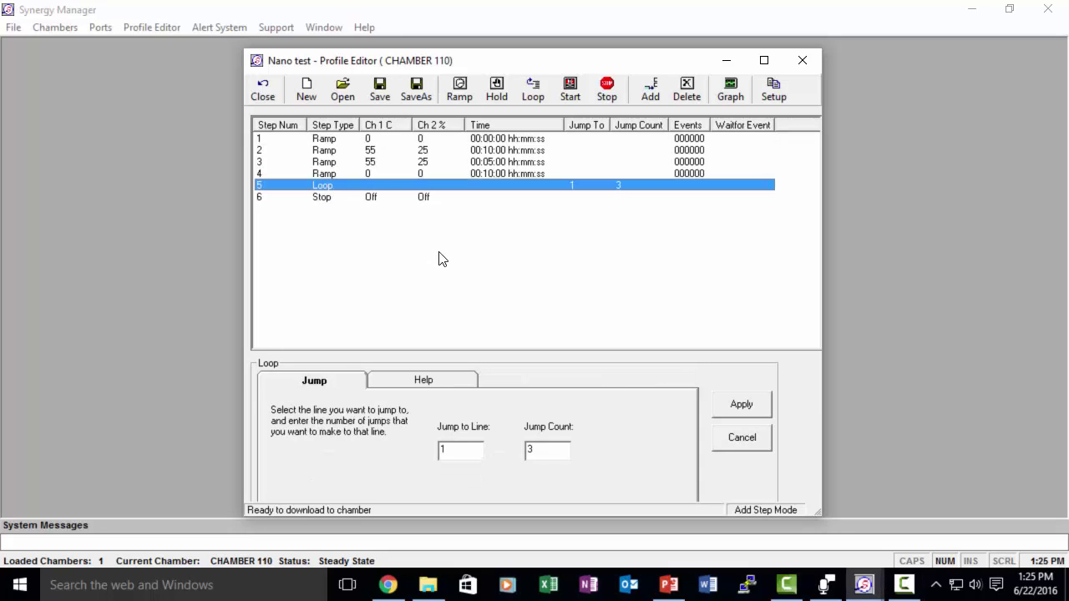
click(731, 94)
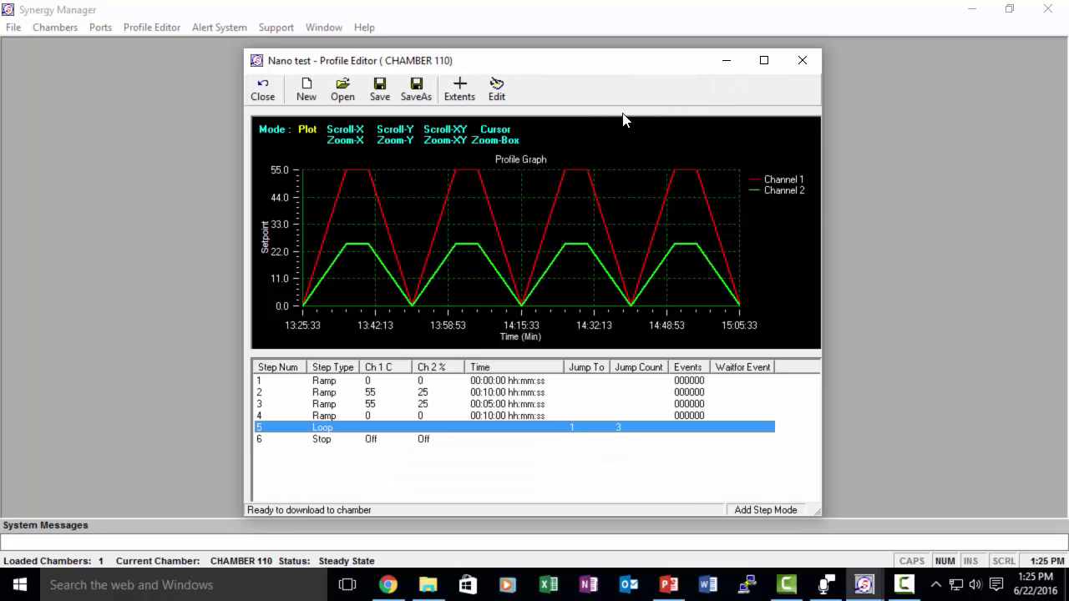